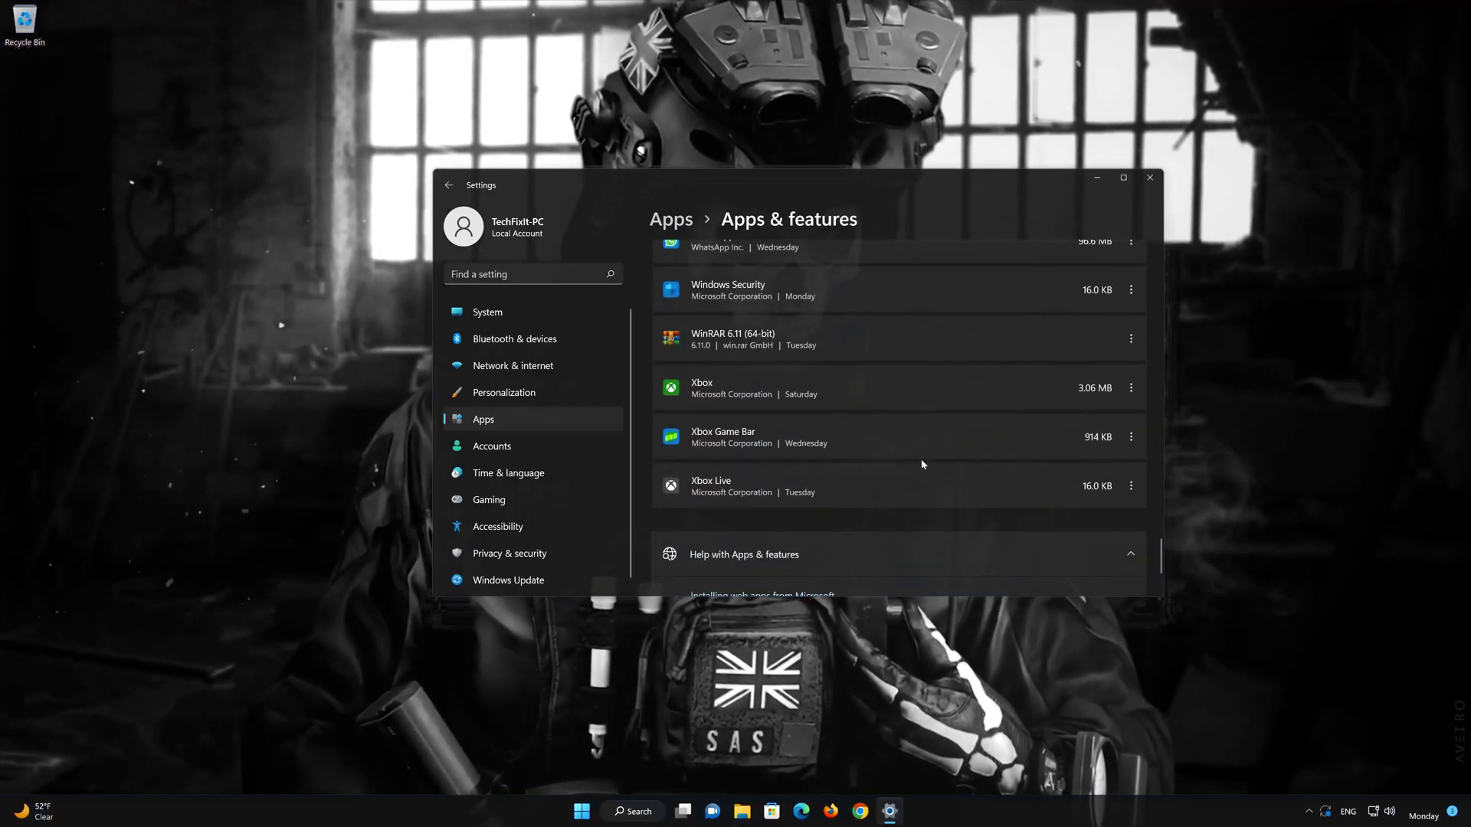
- Repair the Xbox app through its advanced options and reset it, confirming the deletion of its app data
scroll(881, 453, up, 1)
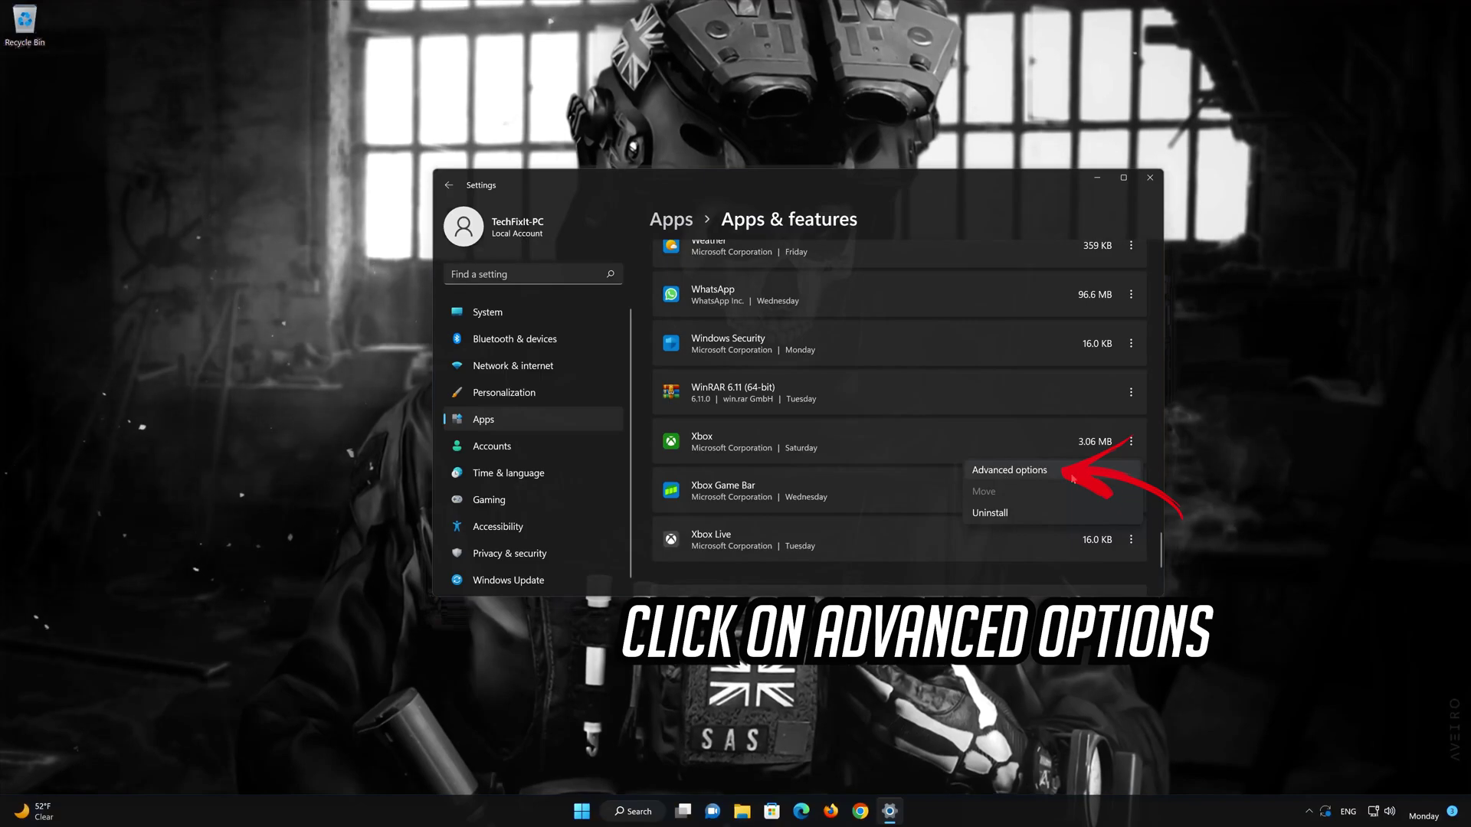
click(1012, 476)
scroll(1009, 474, down, 4)
scroll(1010, 476, down, 5)
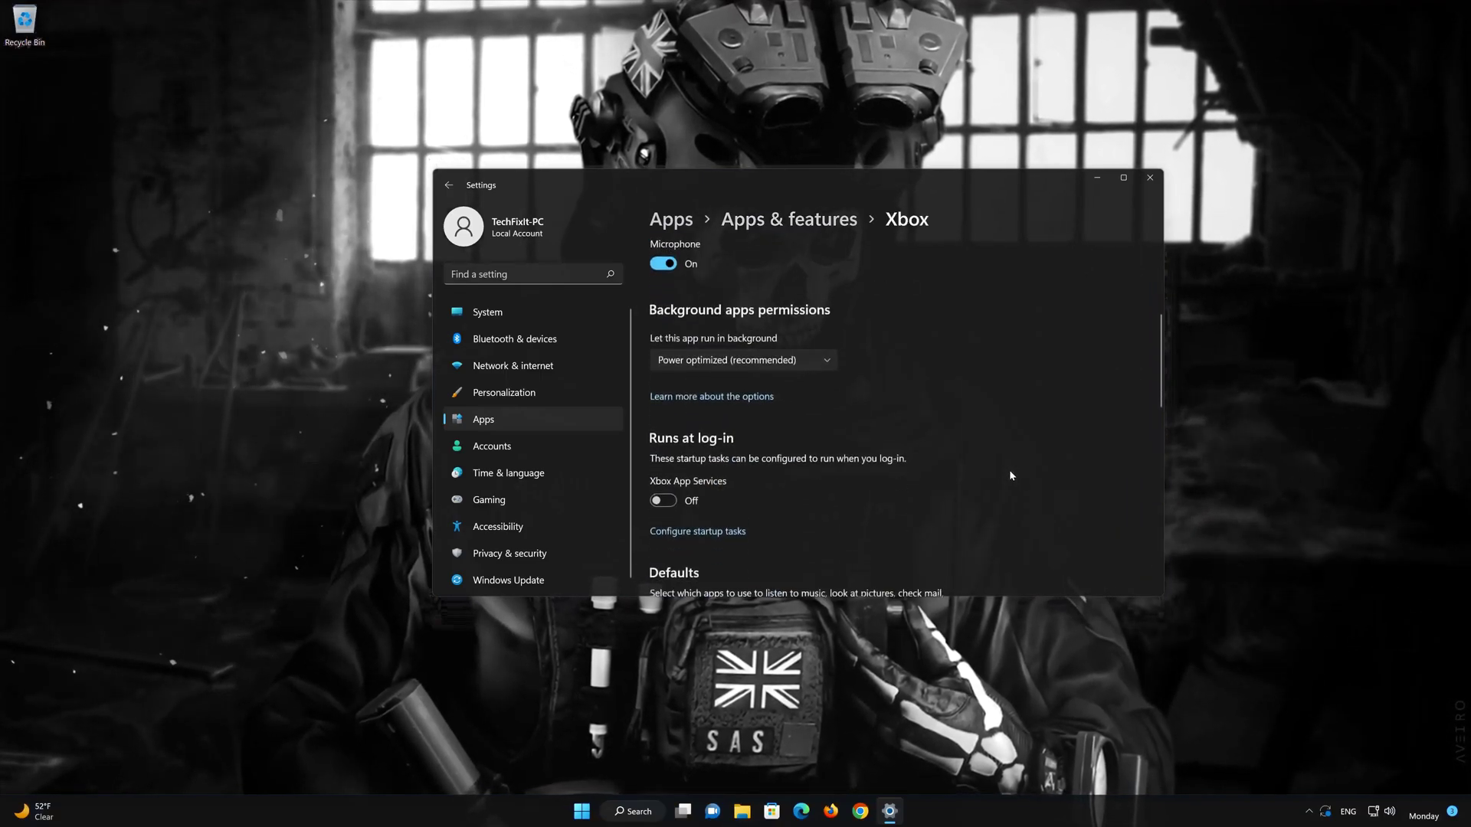
scroll(1010, 476, down, 2)
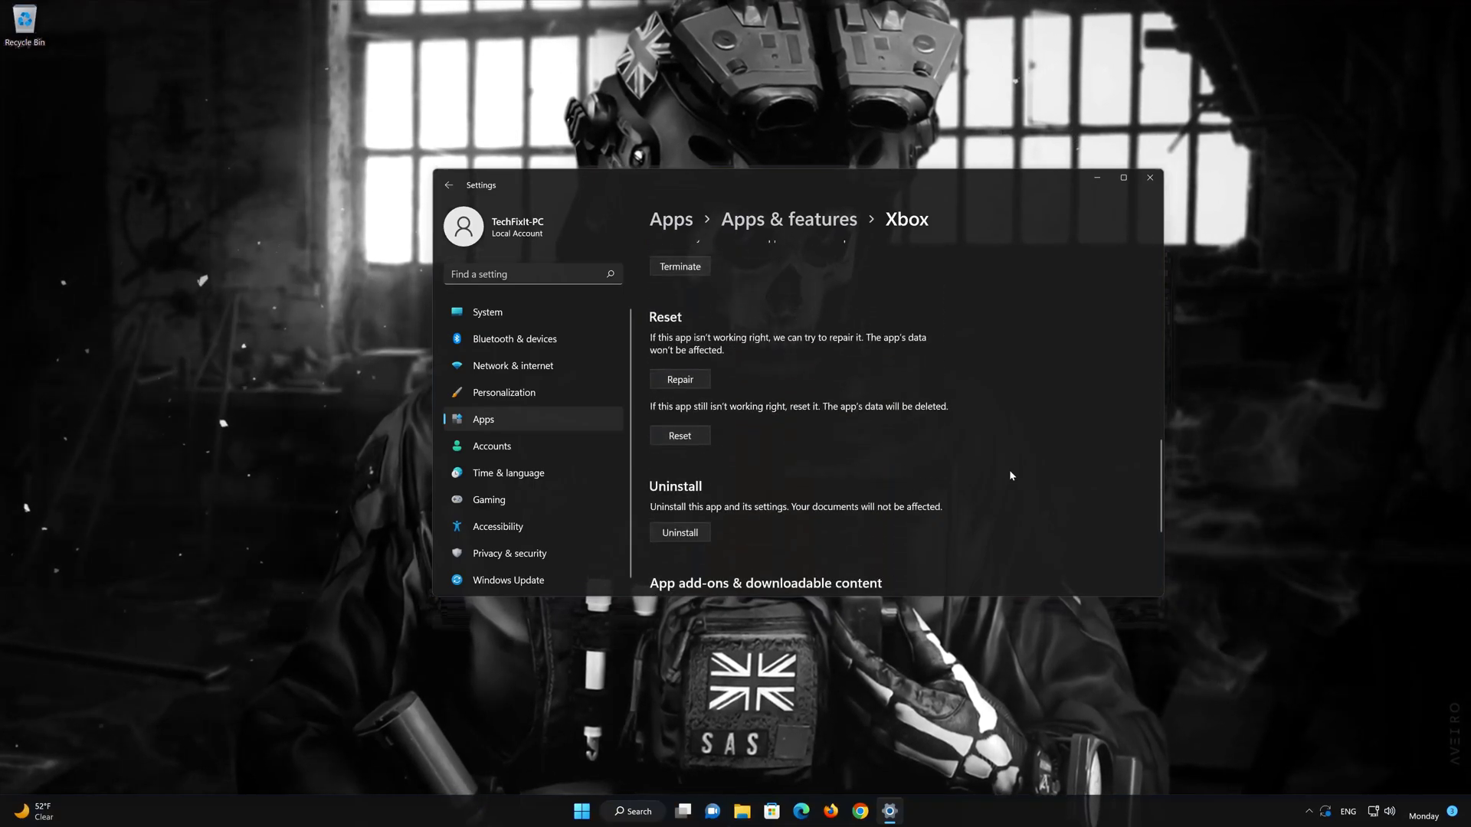
click(679, 380)
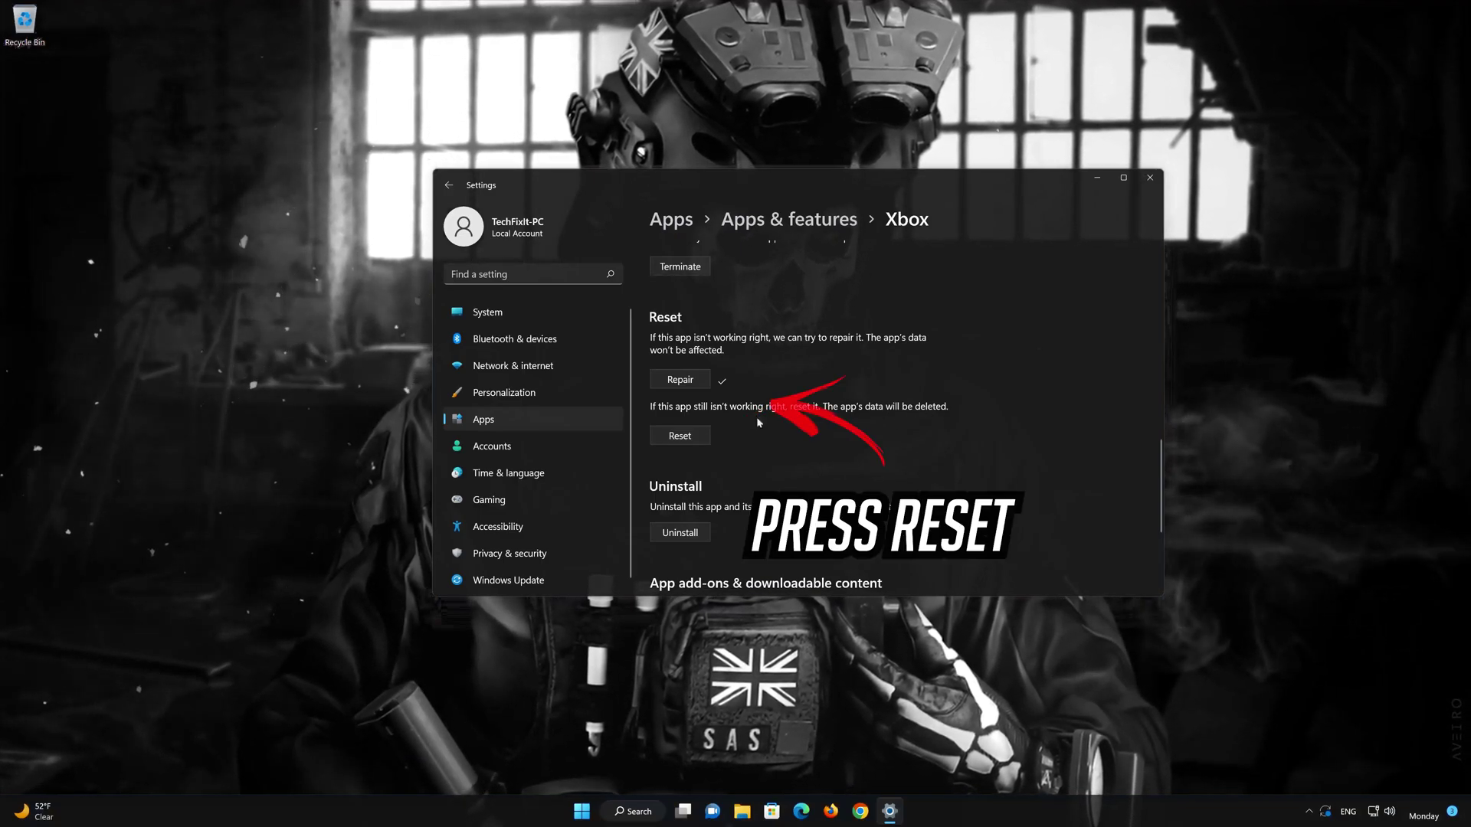
click(681, 436)
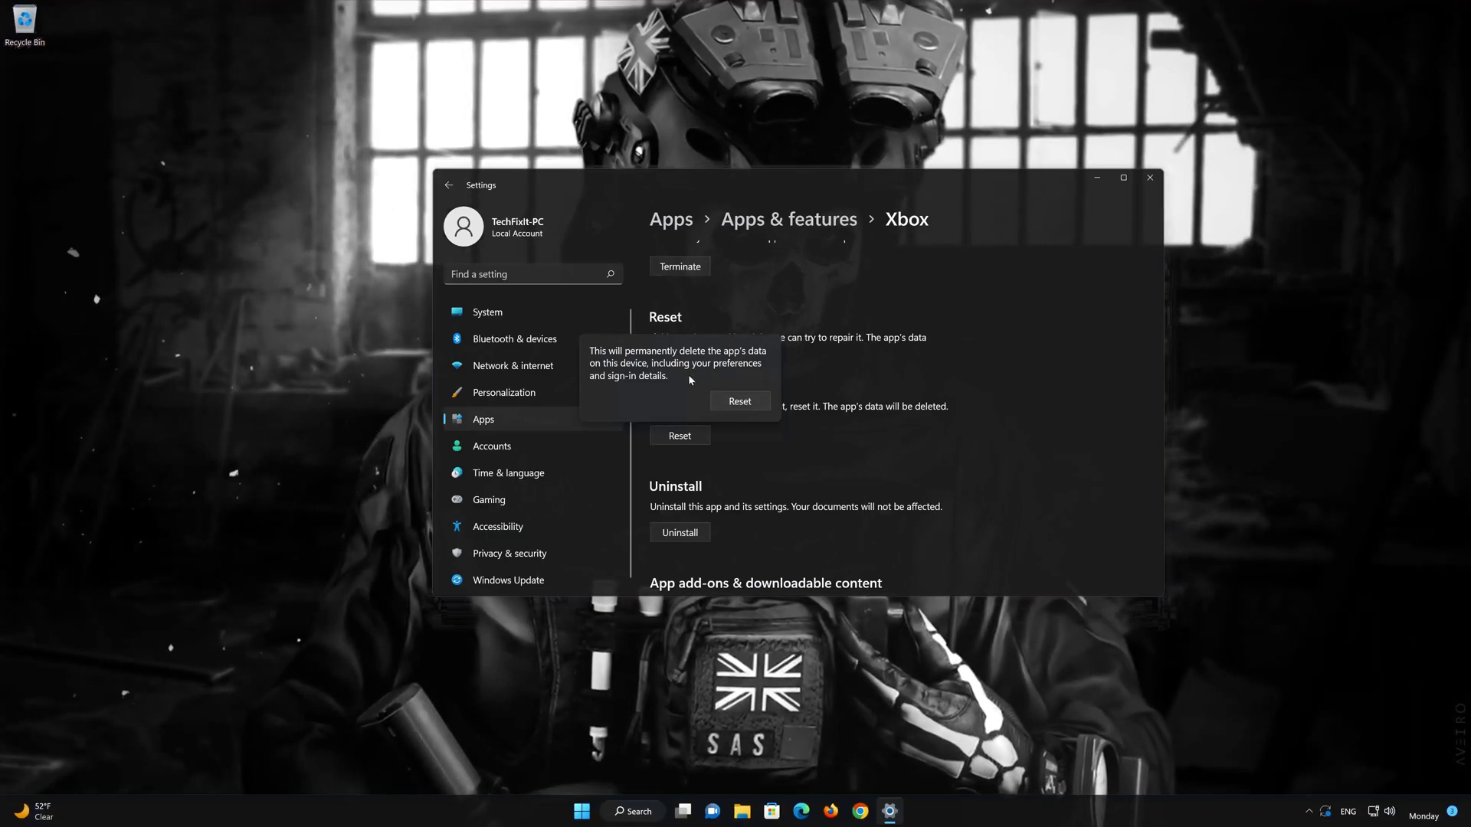
click(740, 403)
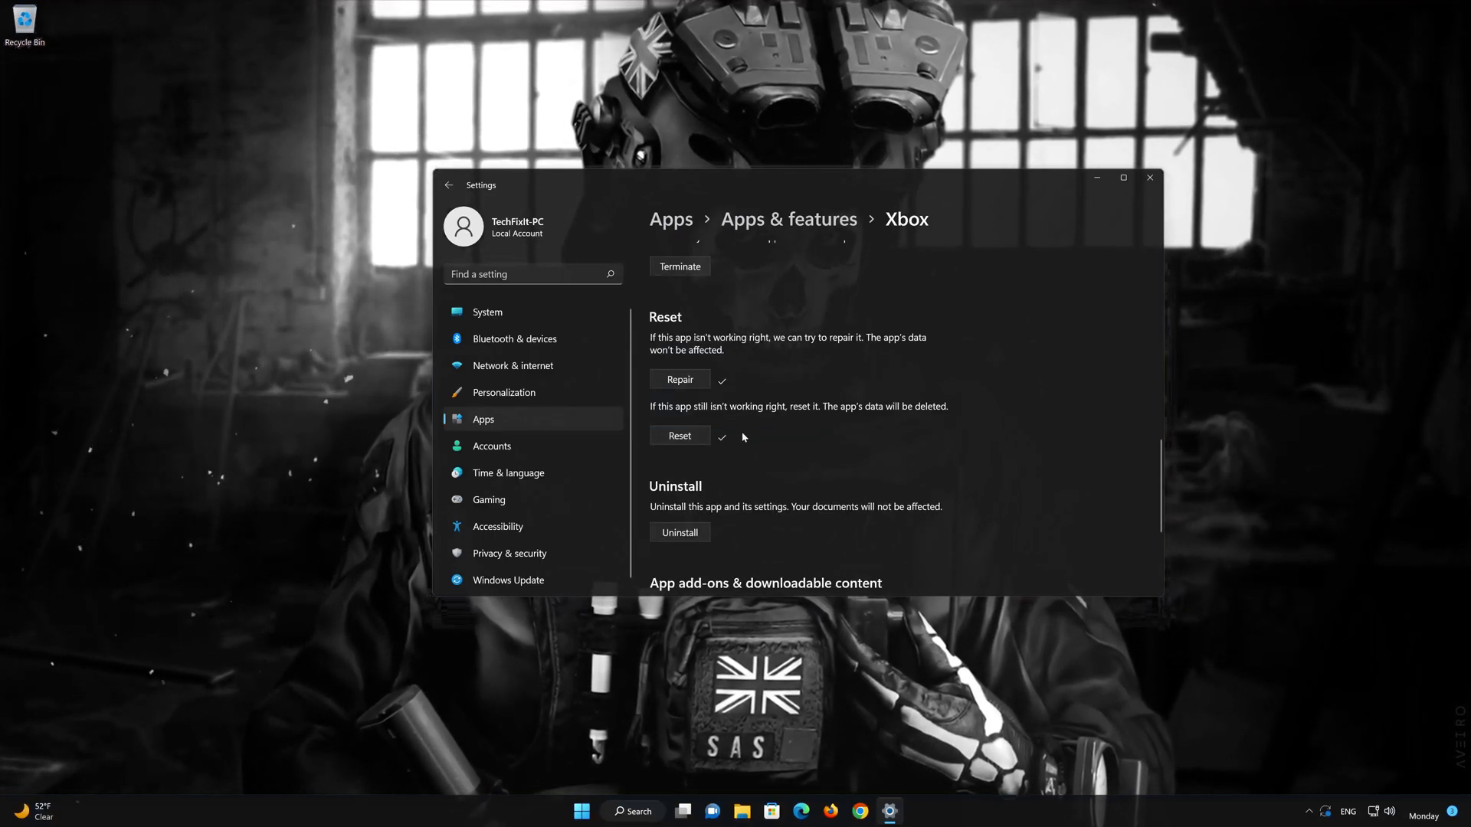
- Uninstall the Xbox app, confirm the removal, and close the Settings window
scroll(742, 437, down, 3)
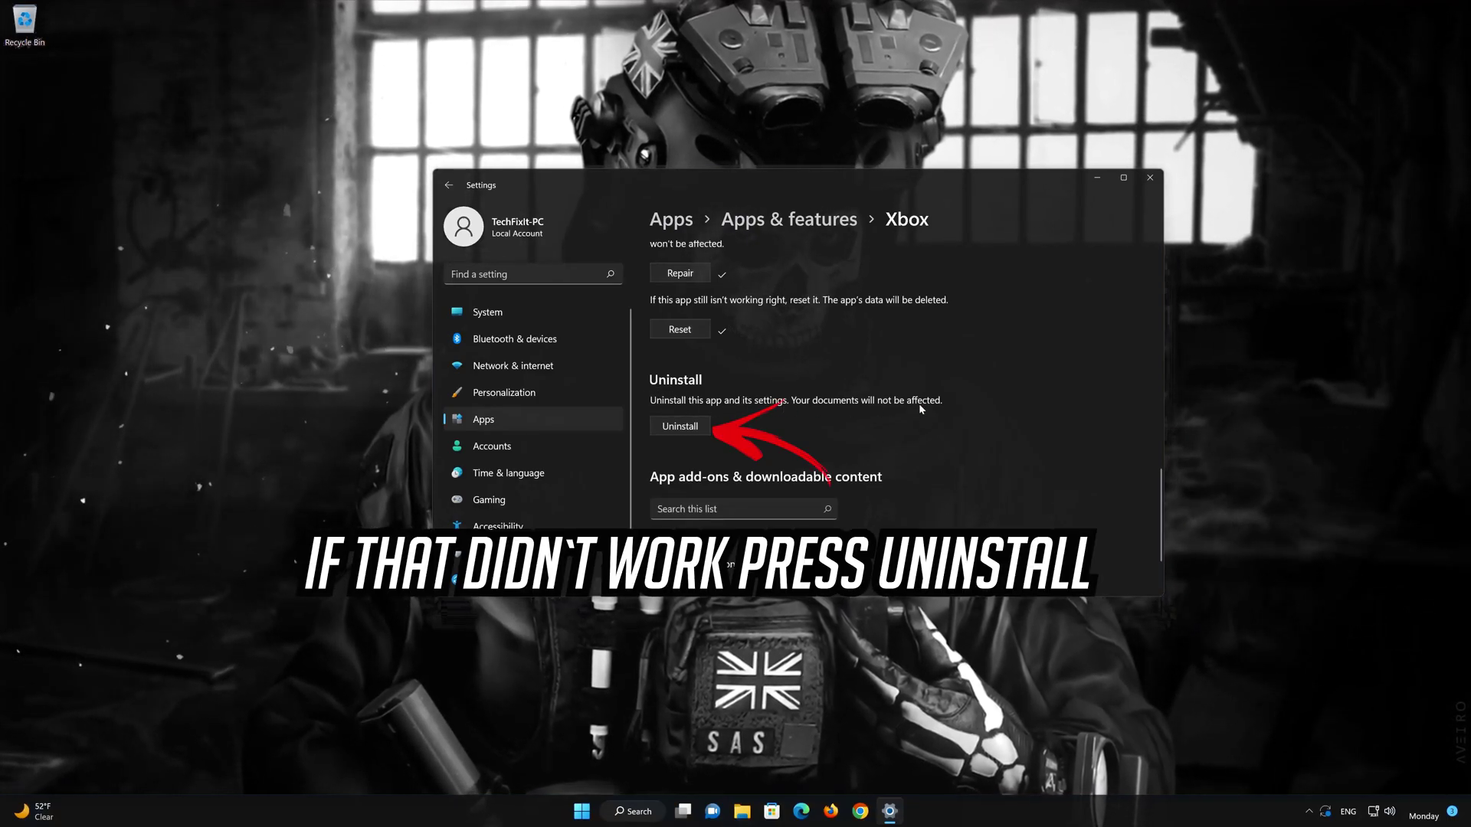
click(691, 431)
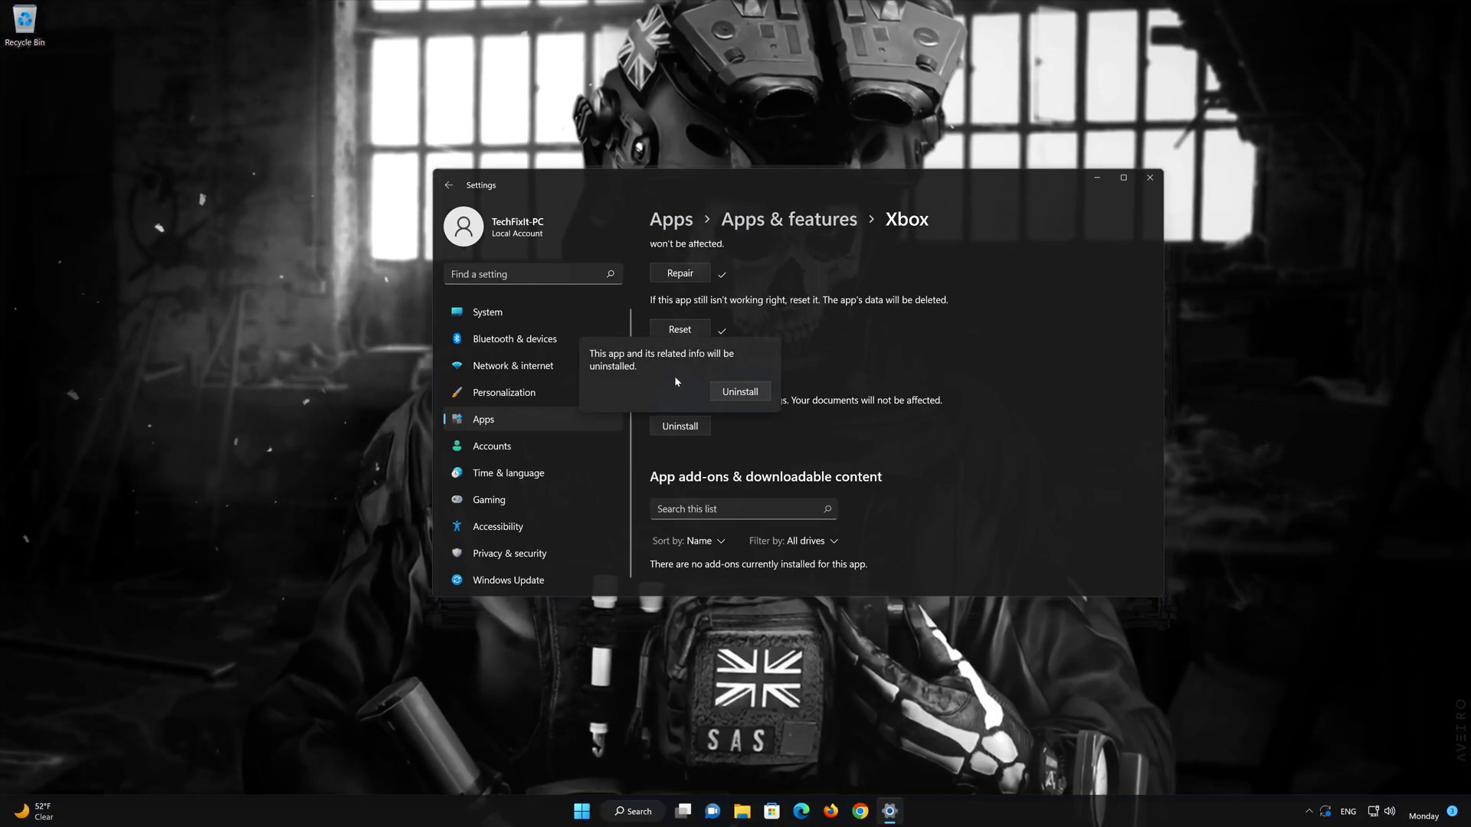
click(747, 395)
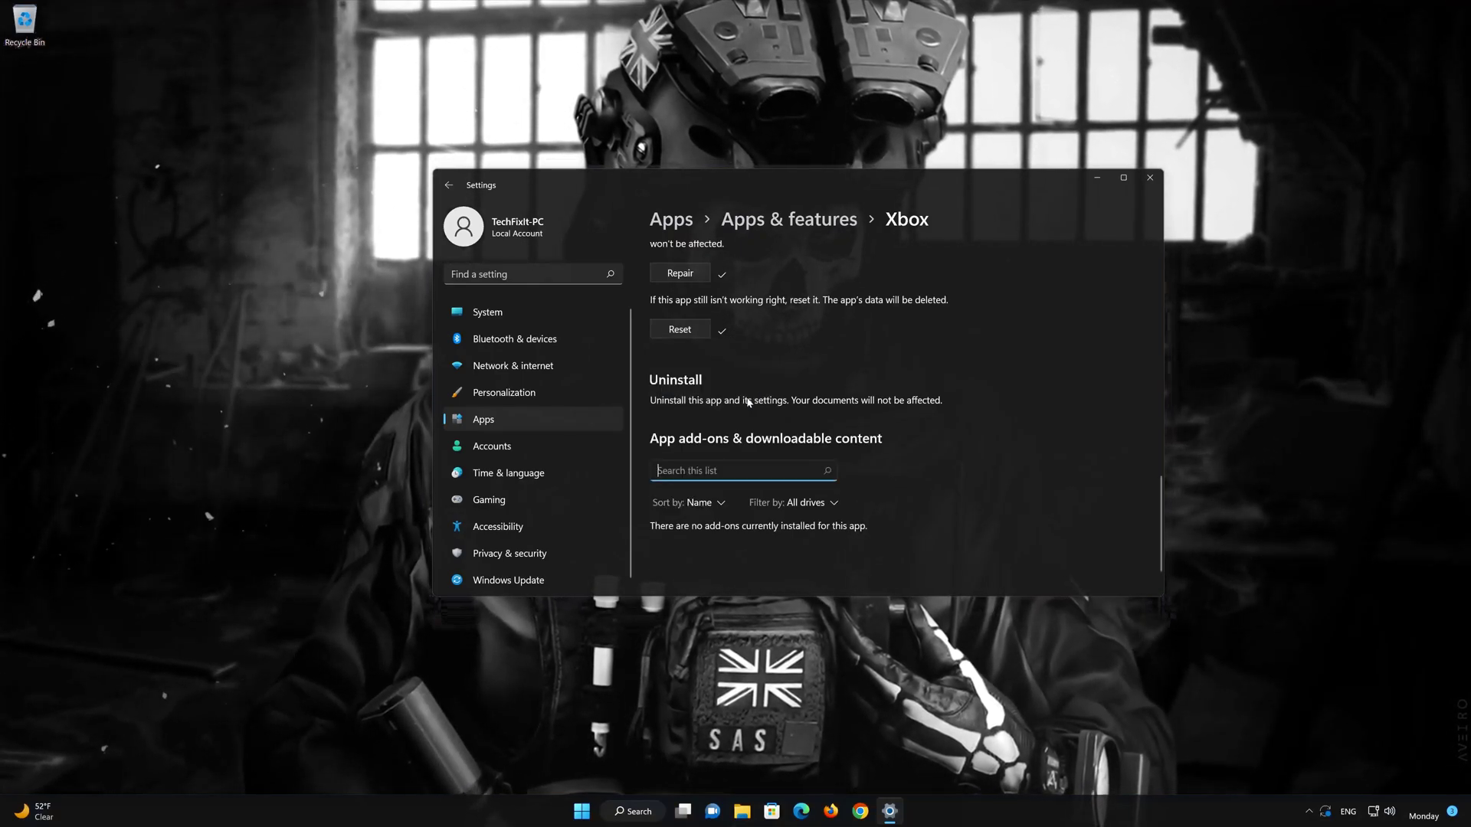
click(1150, 179)
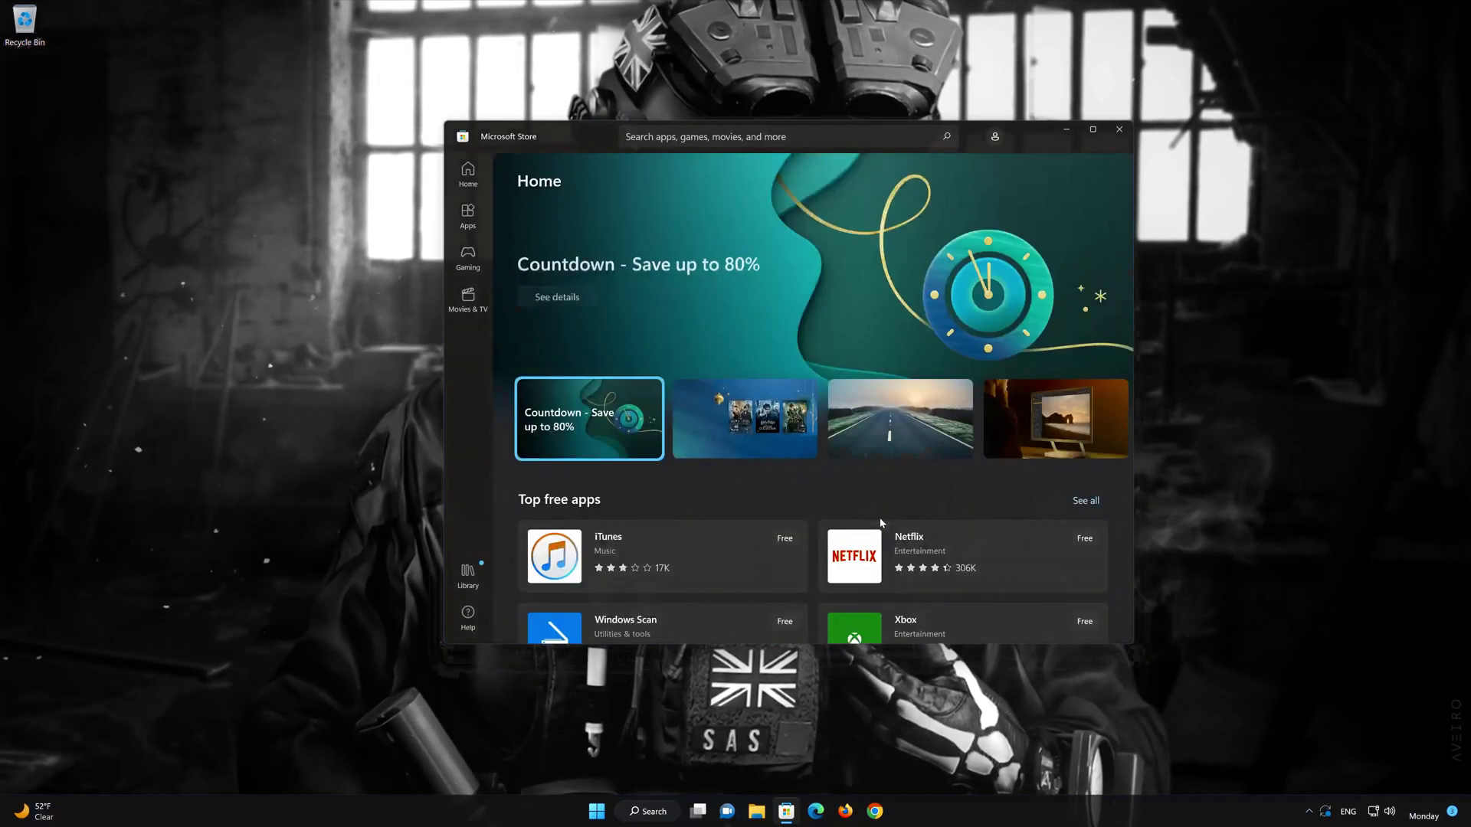
- Search the Microsoft Store for "xbox" and install the Xbox app by Microsoft Corporation
click(766, 137)
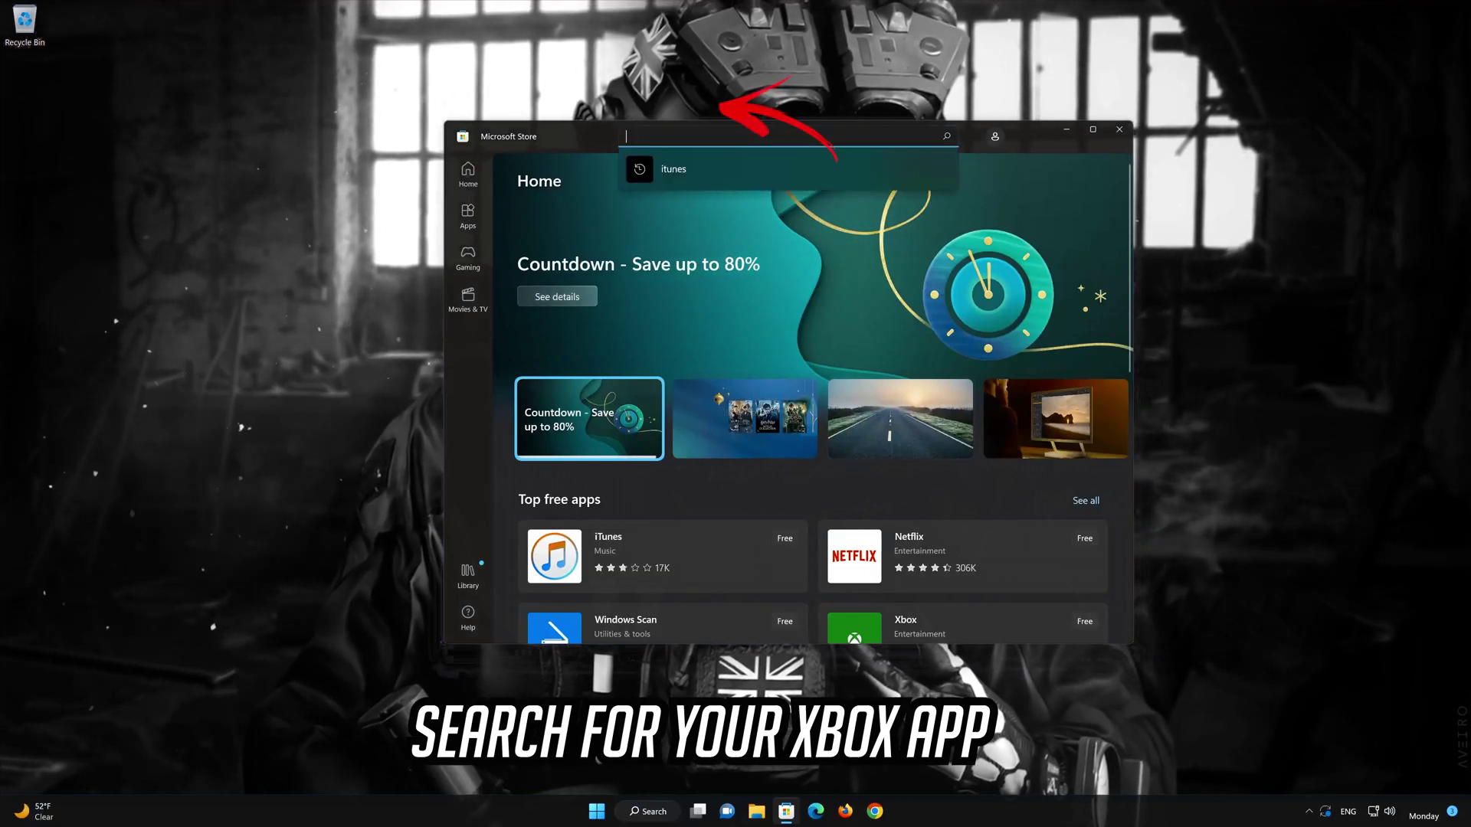
text(xbox)
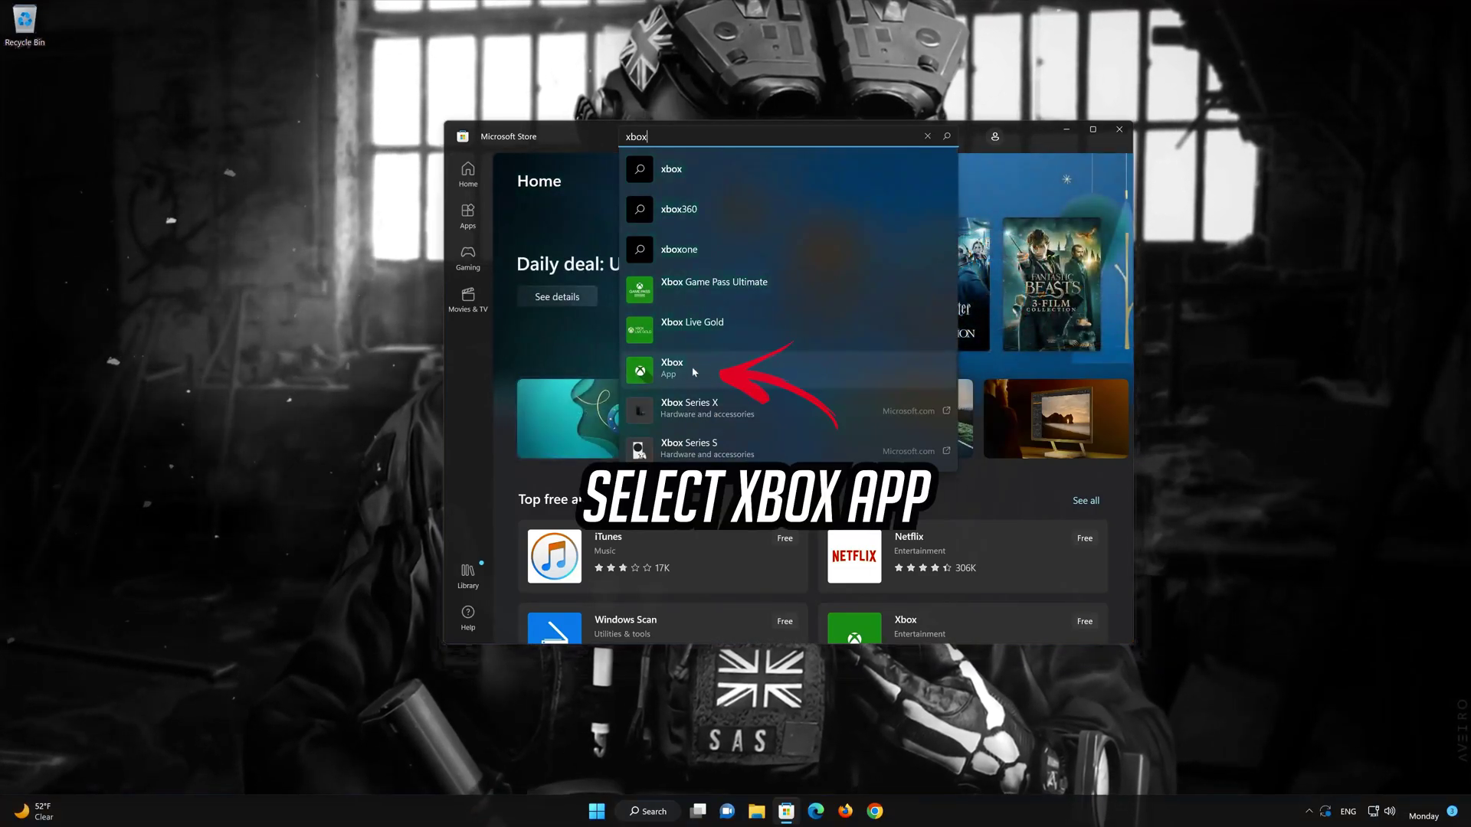
click(695, 369)
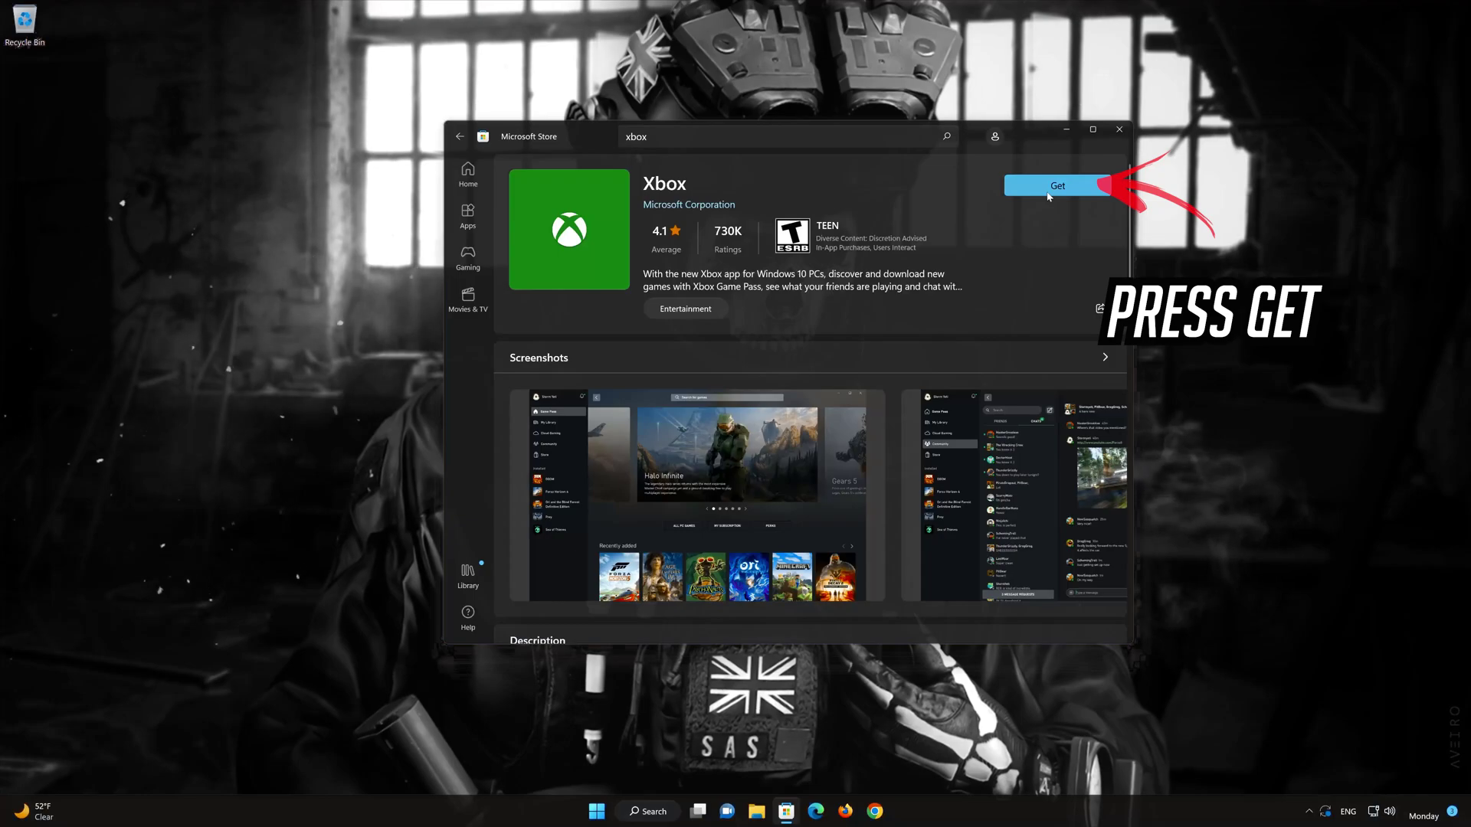
click(1048, 192)
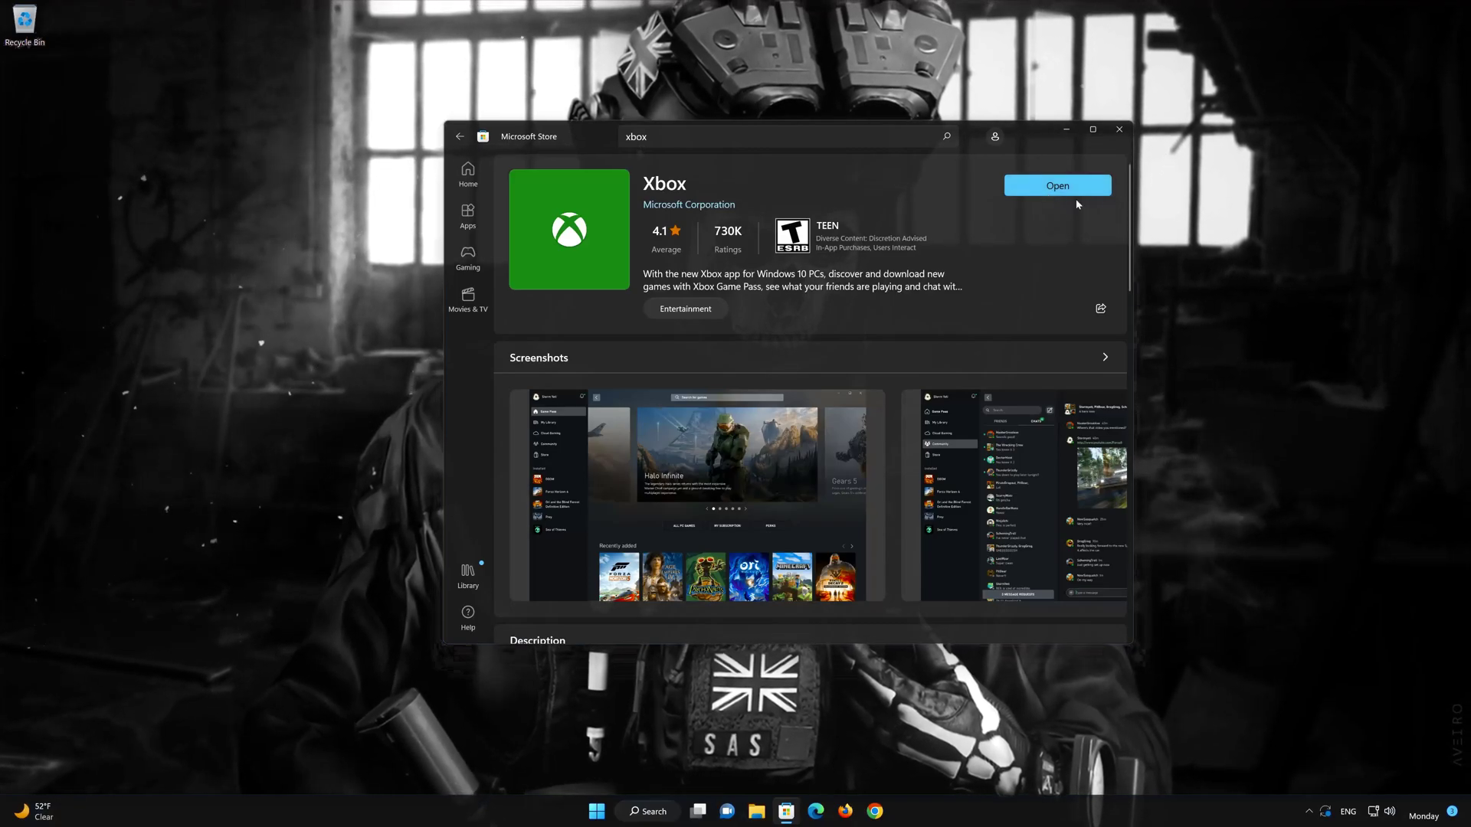
- Launch the installed Xbox app and browse its Game Pass catalog, closing the Xbox and Microsoft Store windows when done
click(1077, 186)
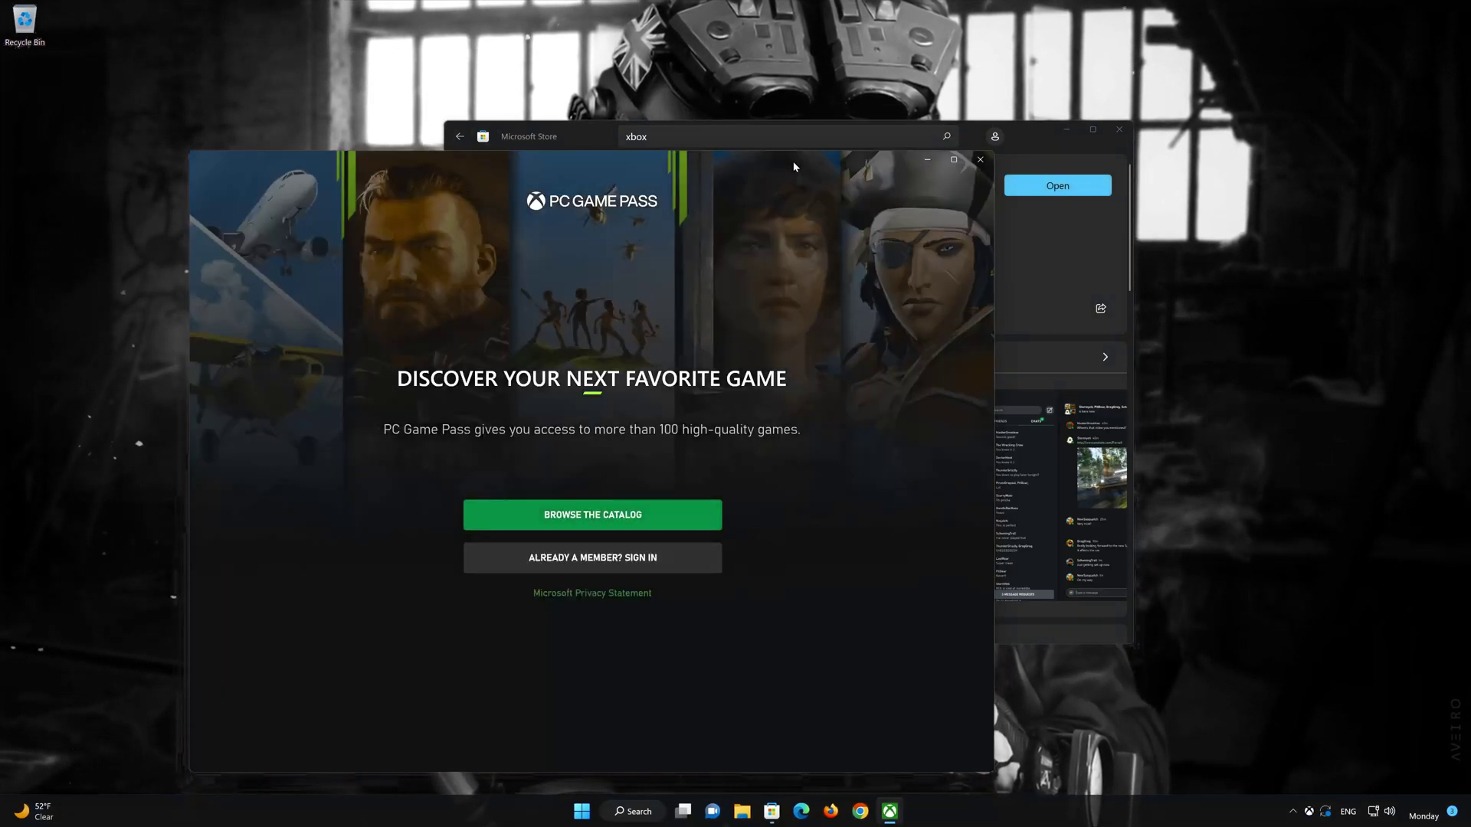
drag(793, 166, 981, 97)
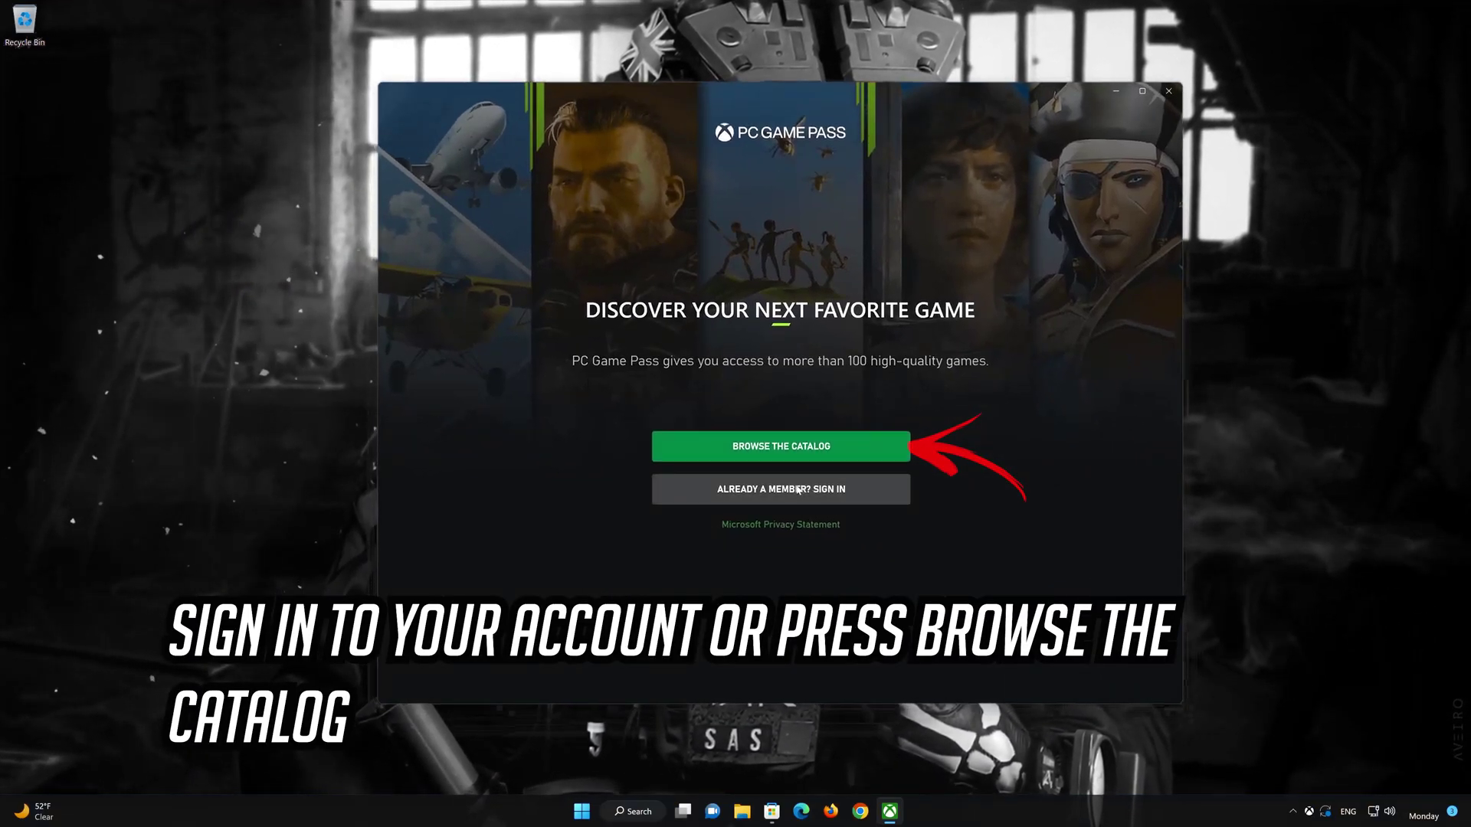
click(816, 448)
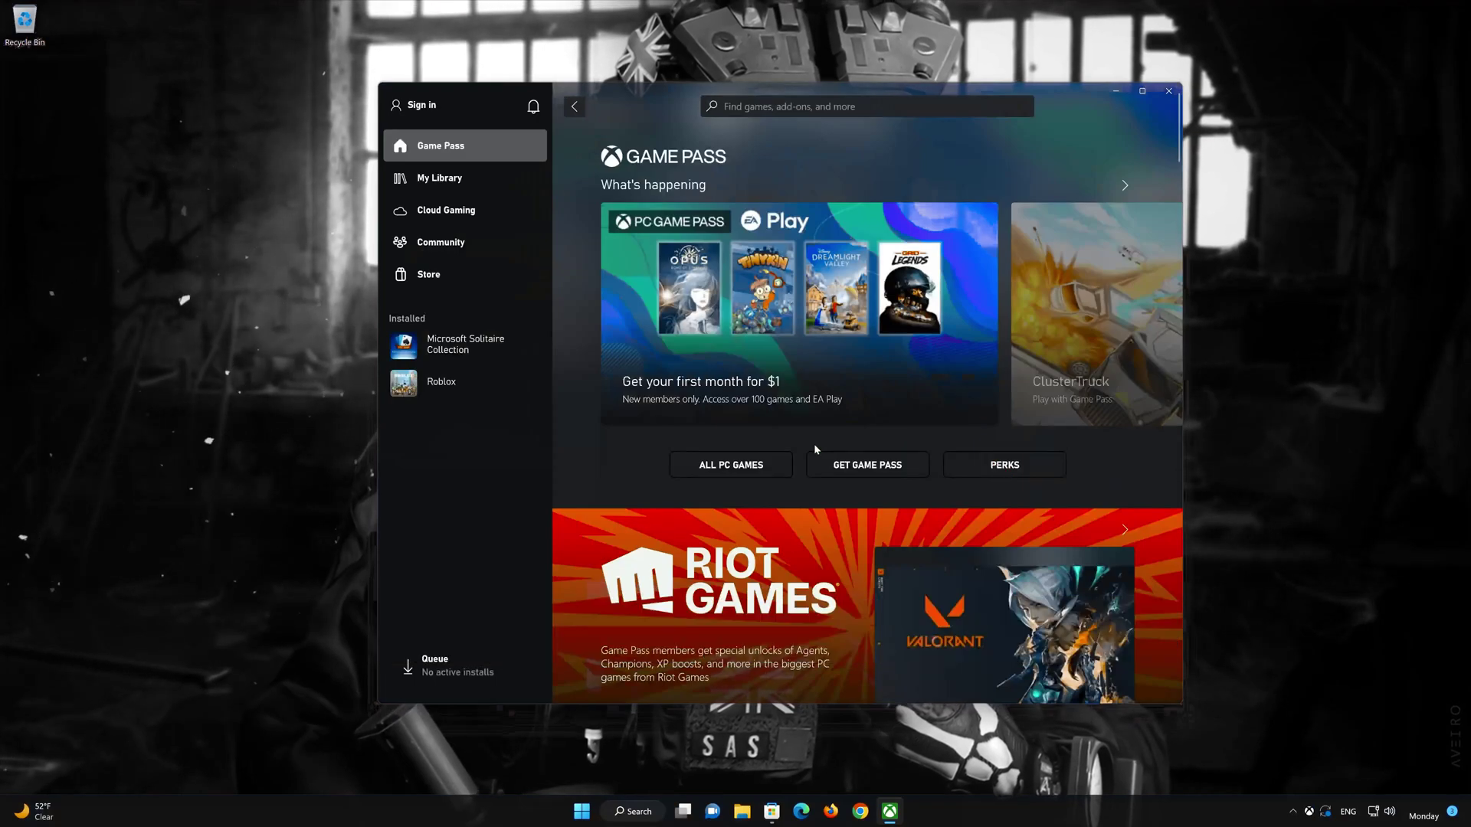
scroll(816, 450, down, 10)
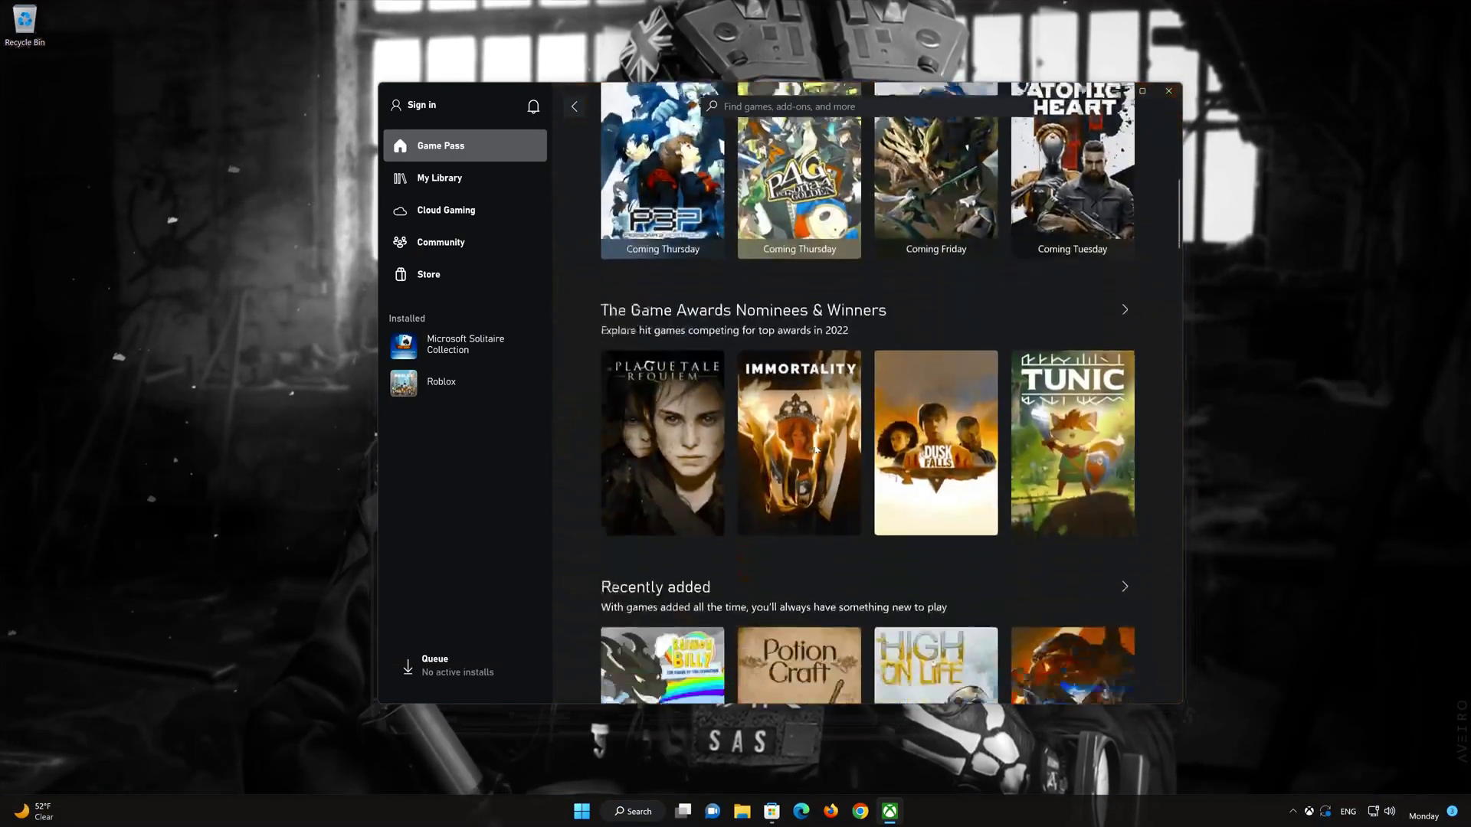
scroll(815, 450, down, 5)
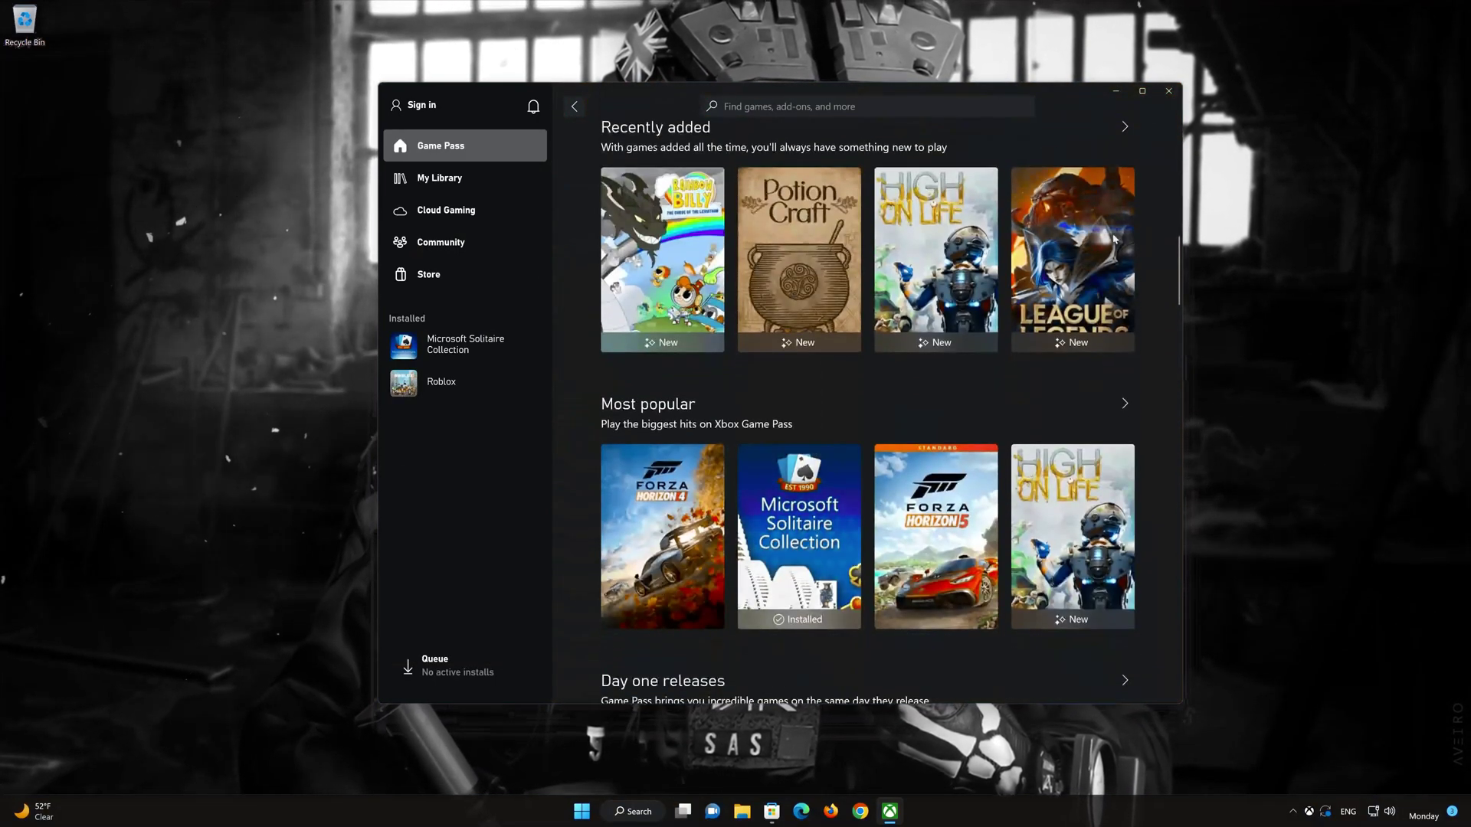
click(1170, 92)
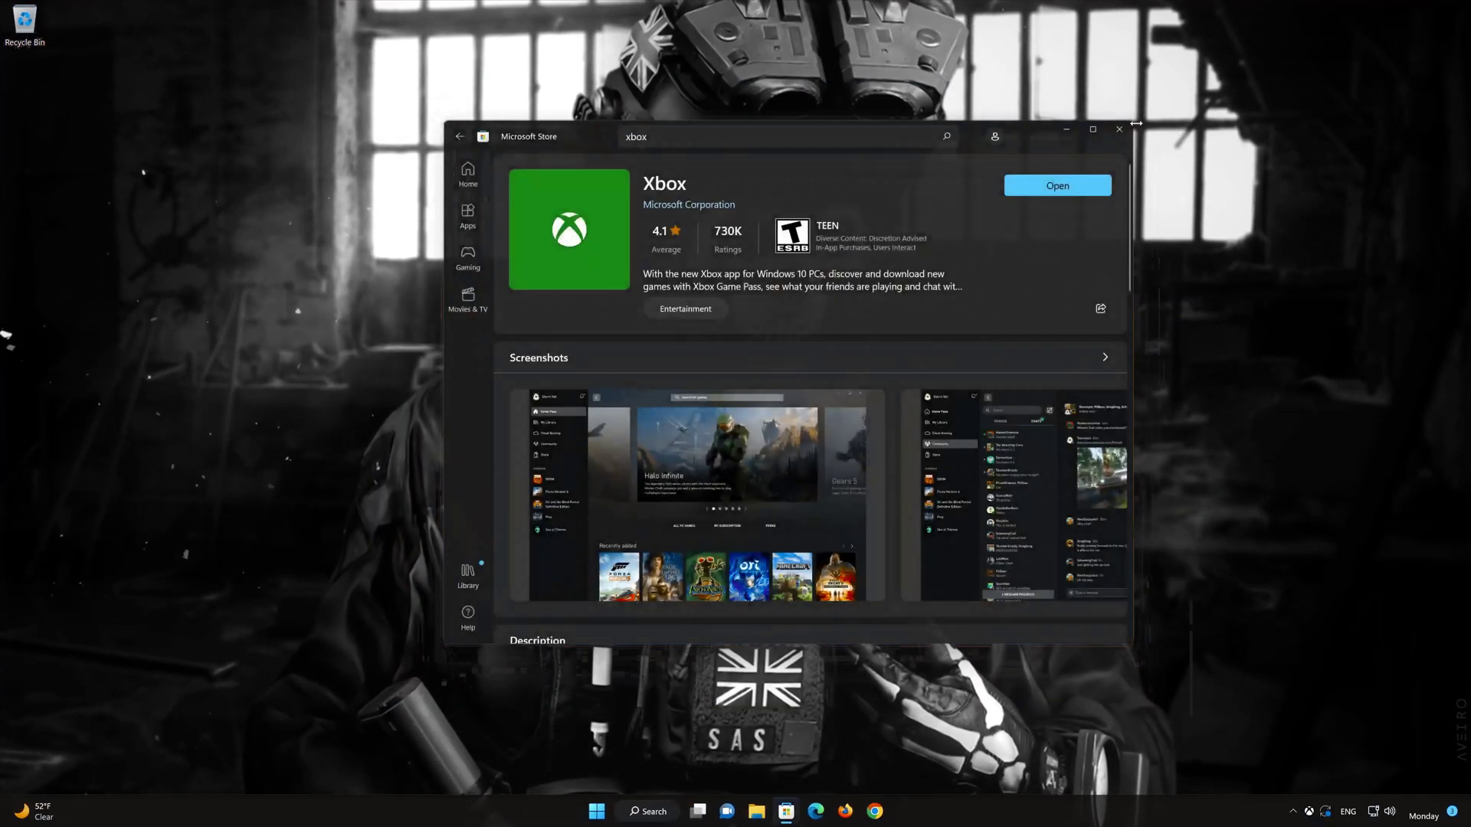
click(1129, 129)
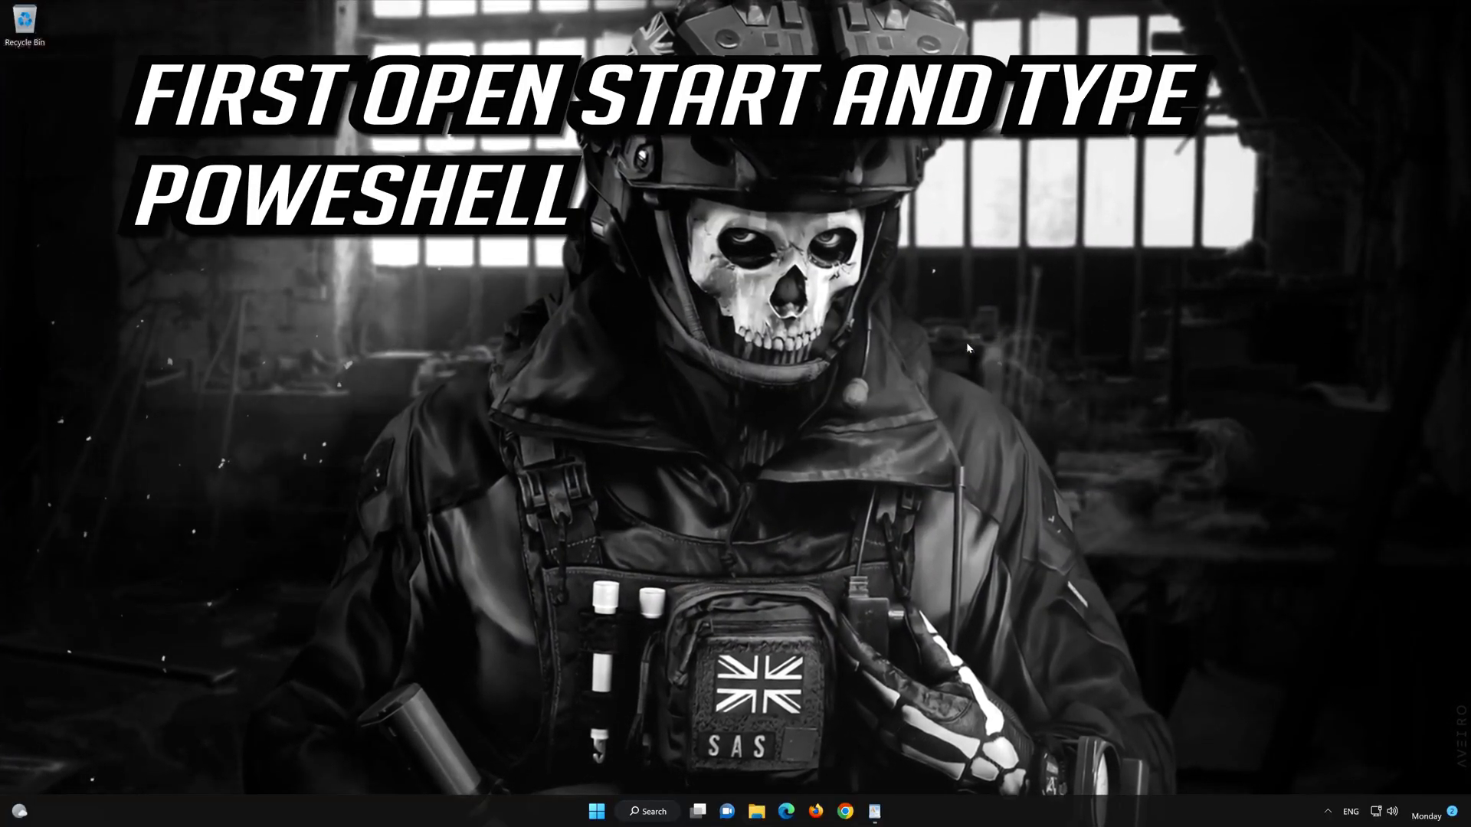
- Search for "powershell", run PowerShell 7 (x64) as administrator with the elevation allowed, and move its window toward the screen's centre
click(596, 813)
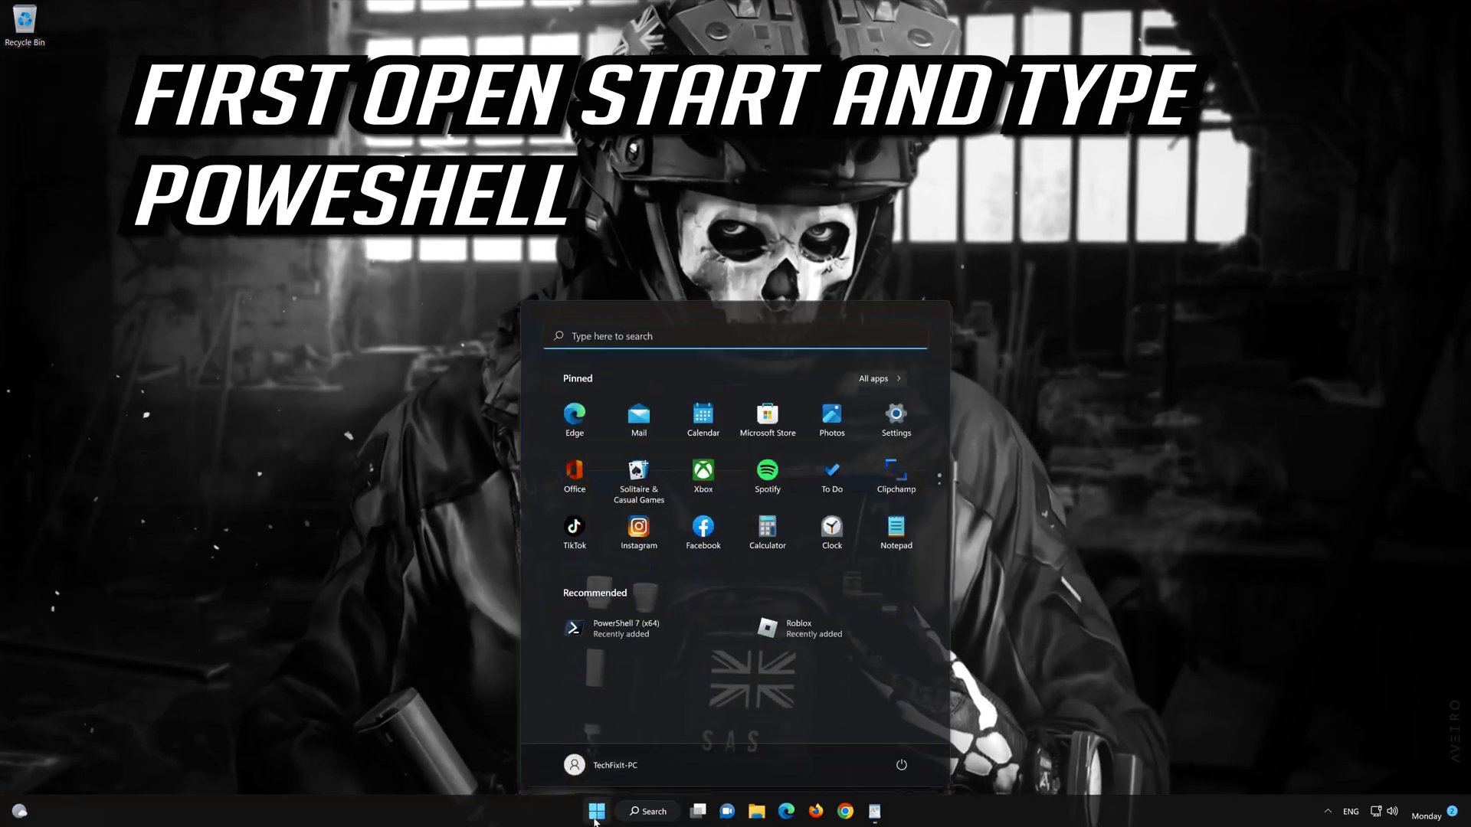
text(powershell)
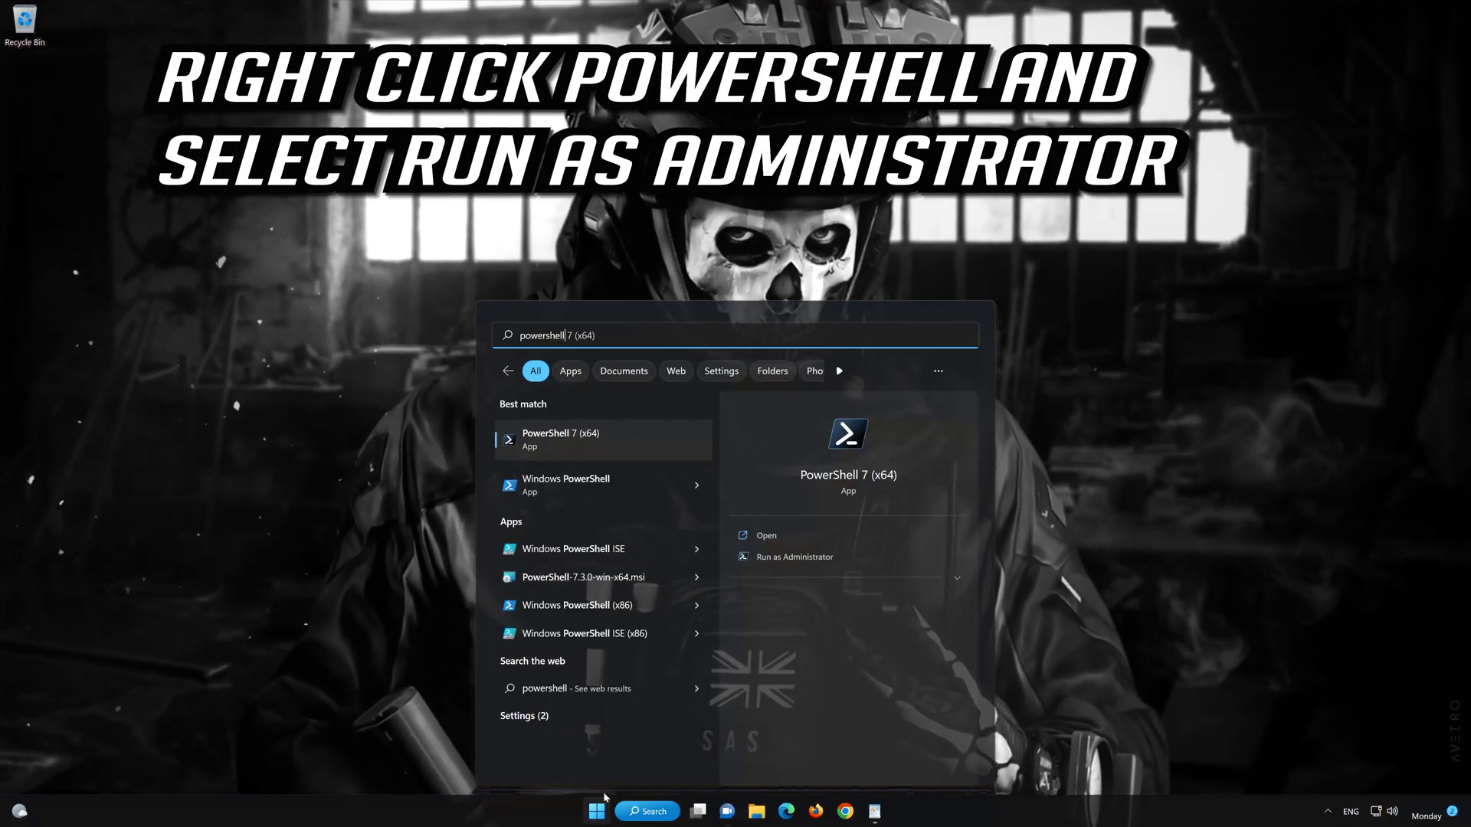
right_click(627, 445)
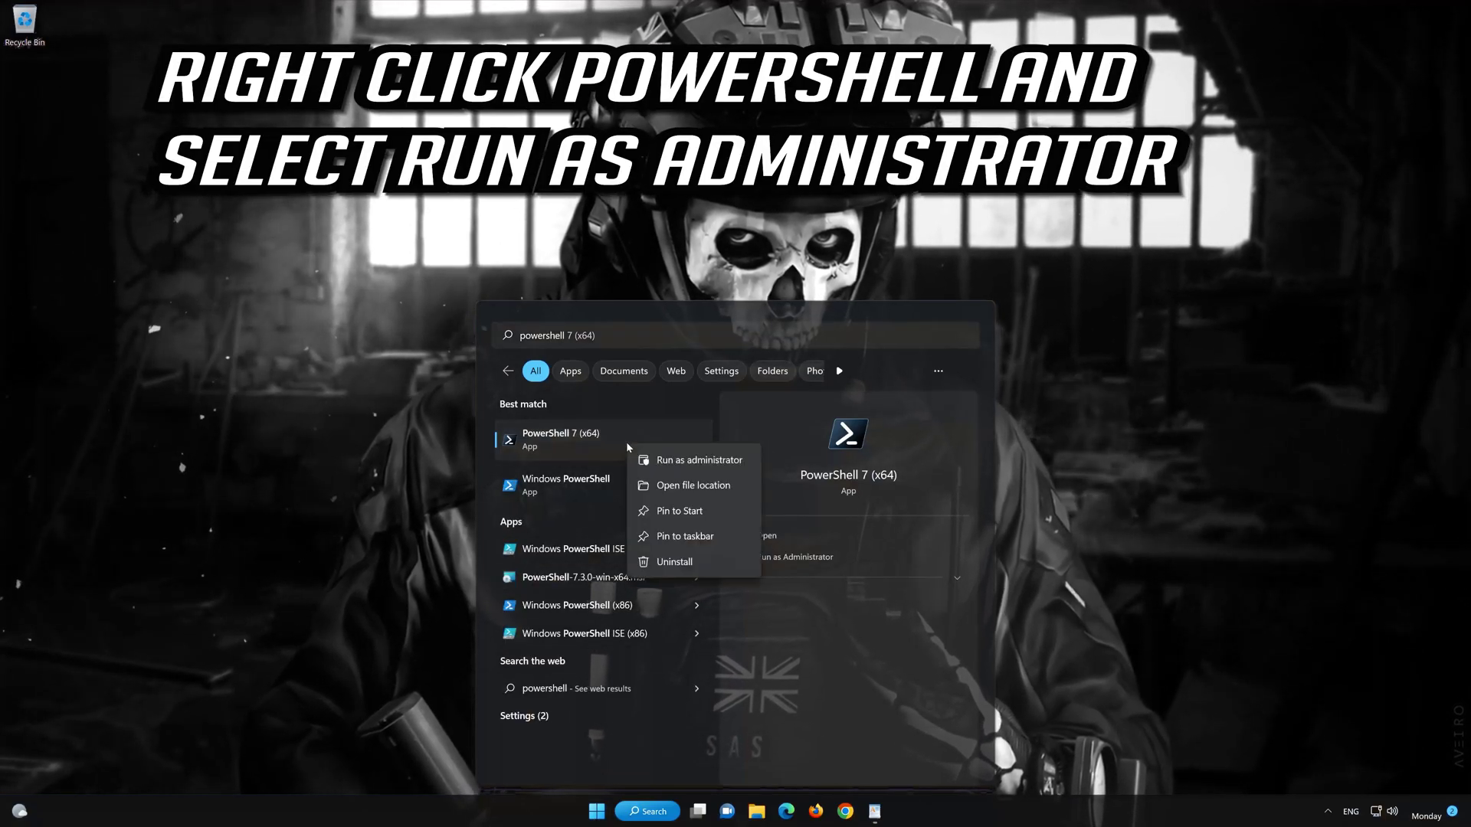
click(711, 461)
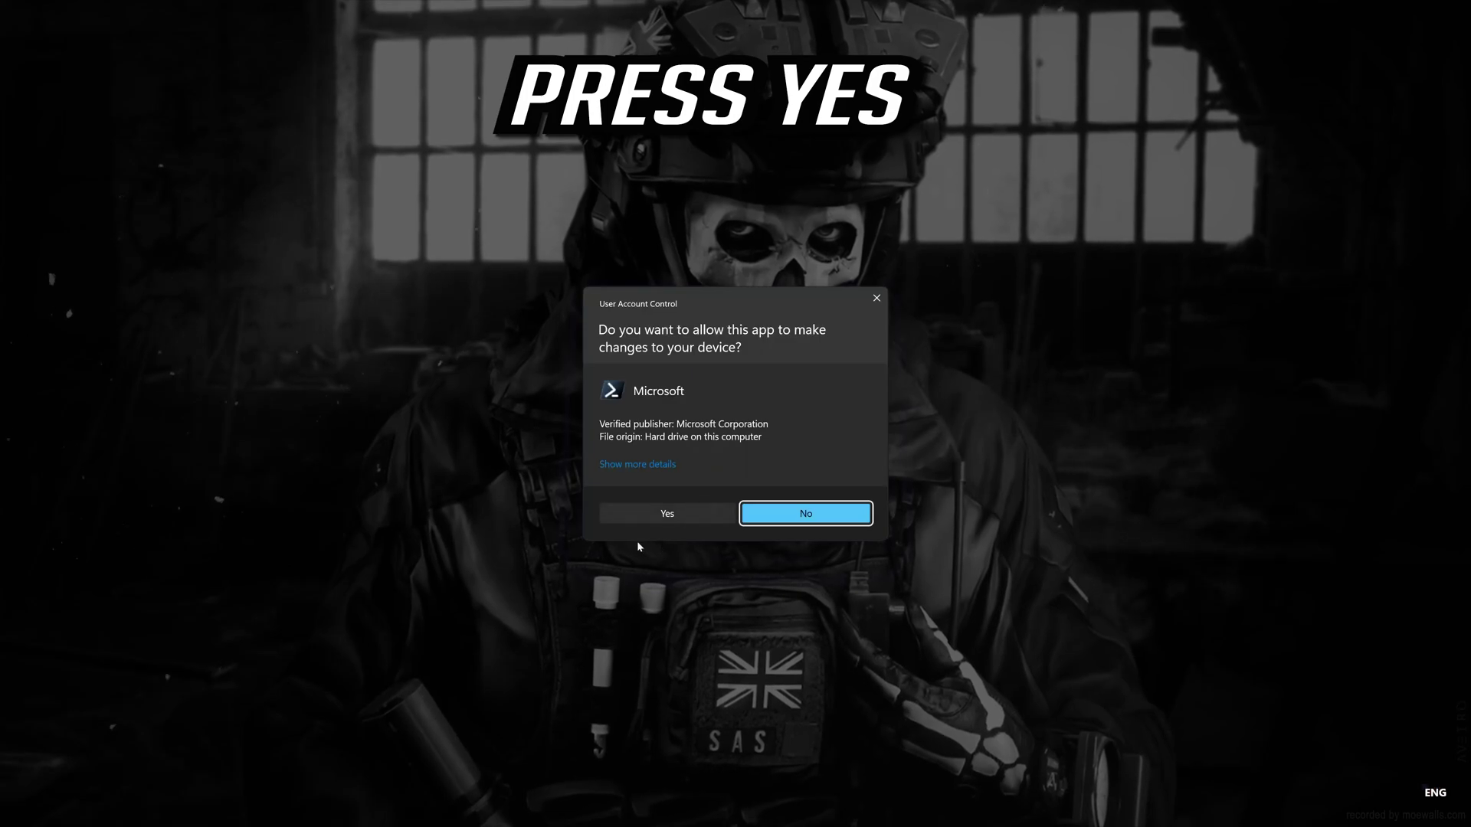
click(665, 514)
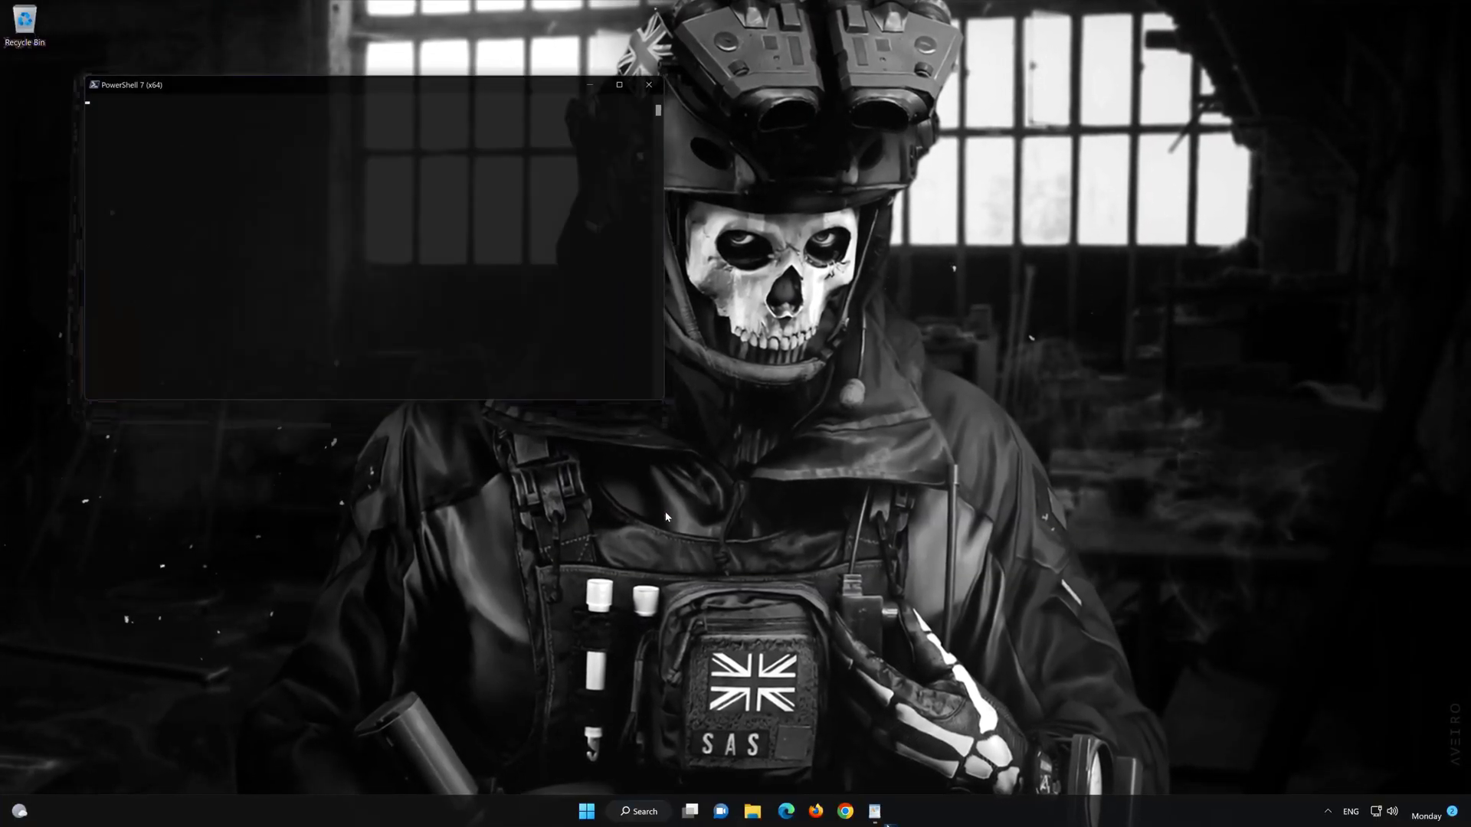
drag(443, 80, 857, 162)
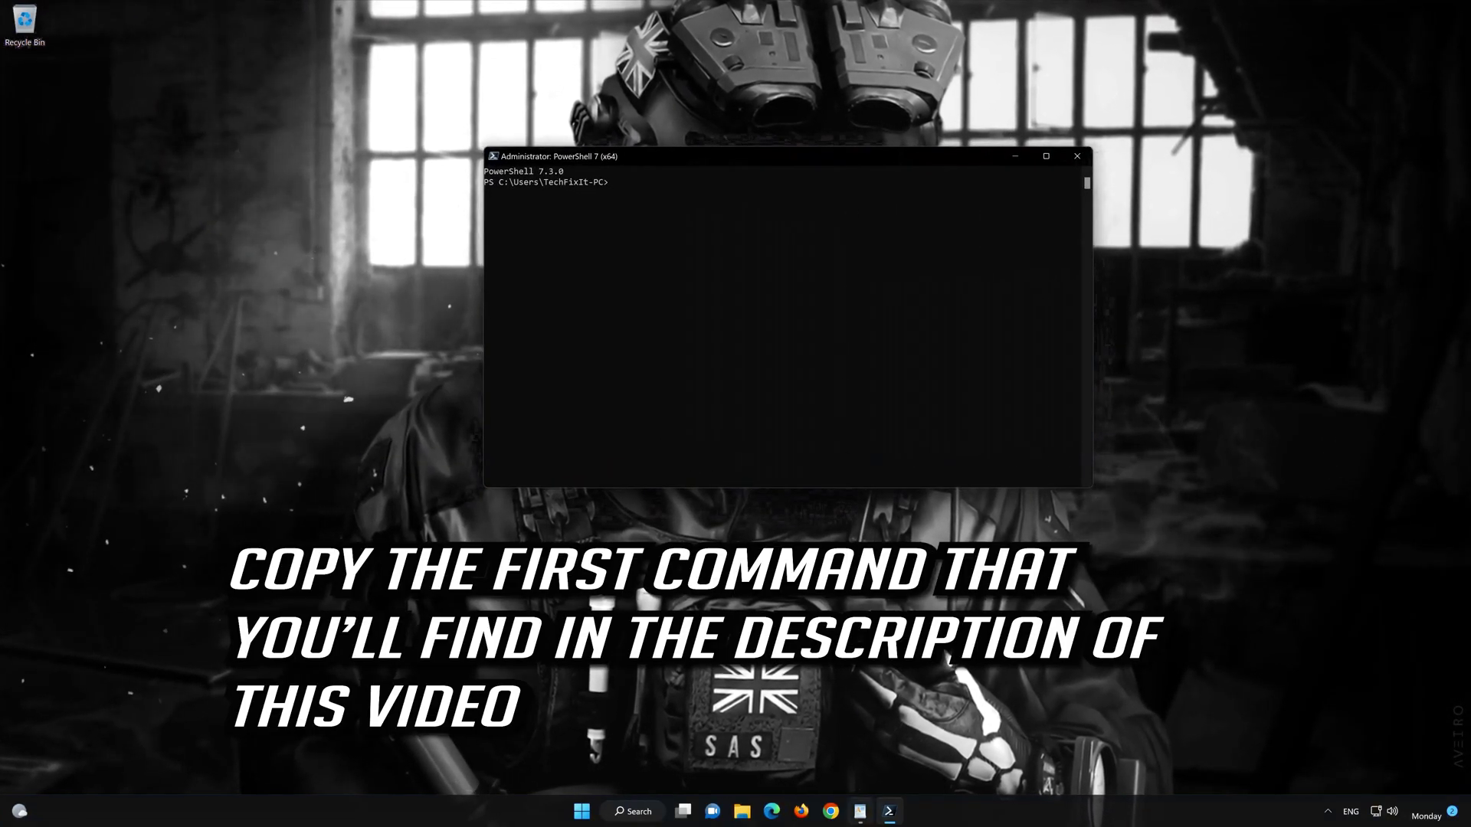
- Switch to the WordPad document and copy the first command, the Get-AppXPackage *WindowsStore* -AllUsers one, leaving the document minimized
click(860, 812)
drag(899, 237, 576, 222)
key(ctrl+c)
right_click(603, 228)
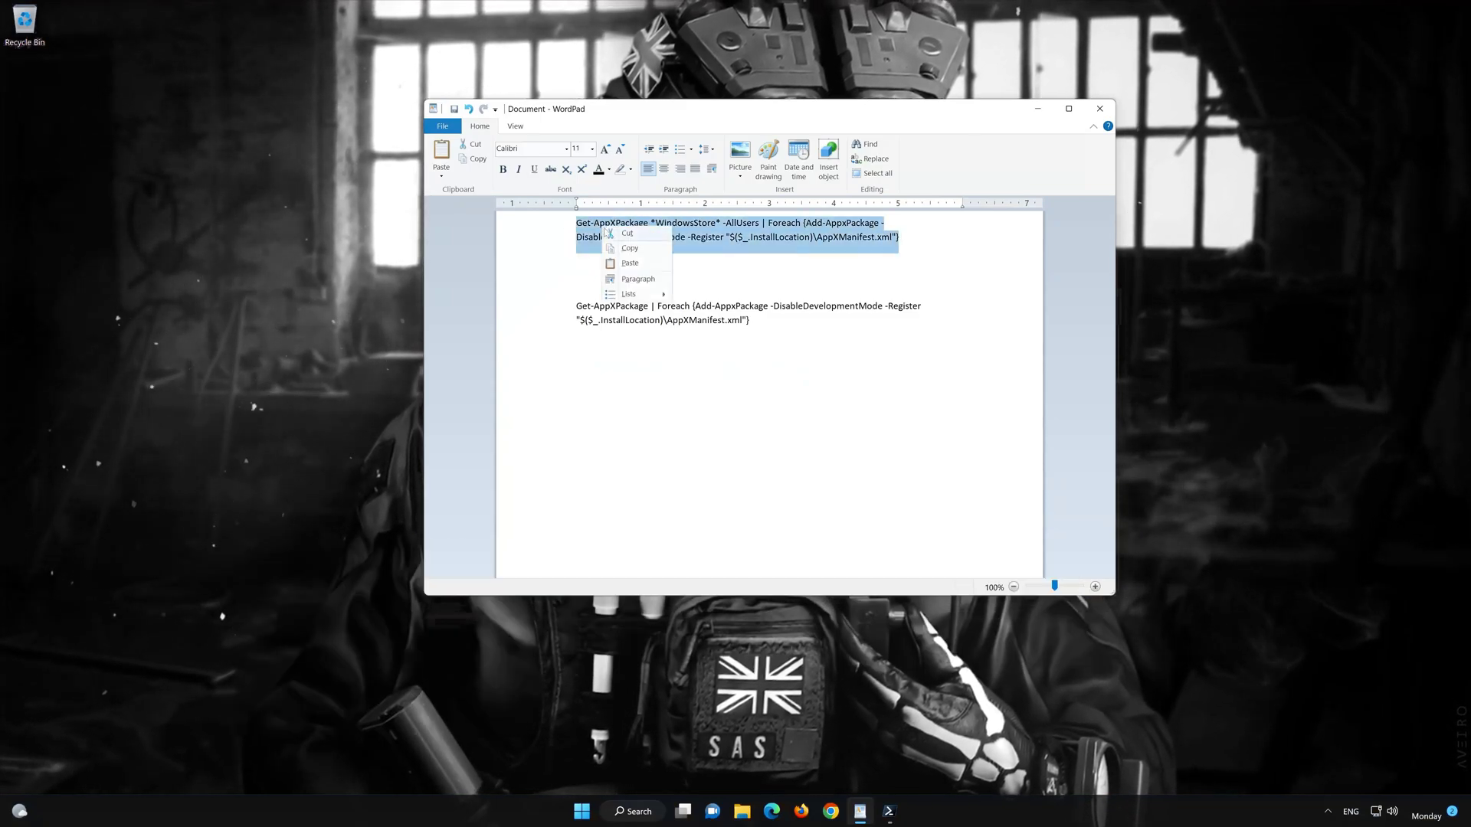
click(630, 249)
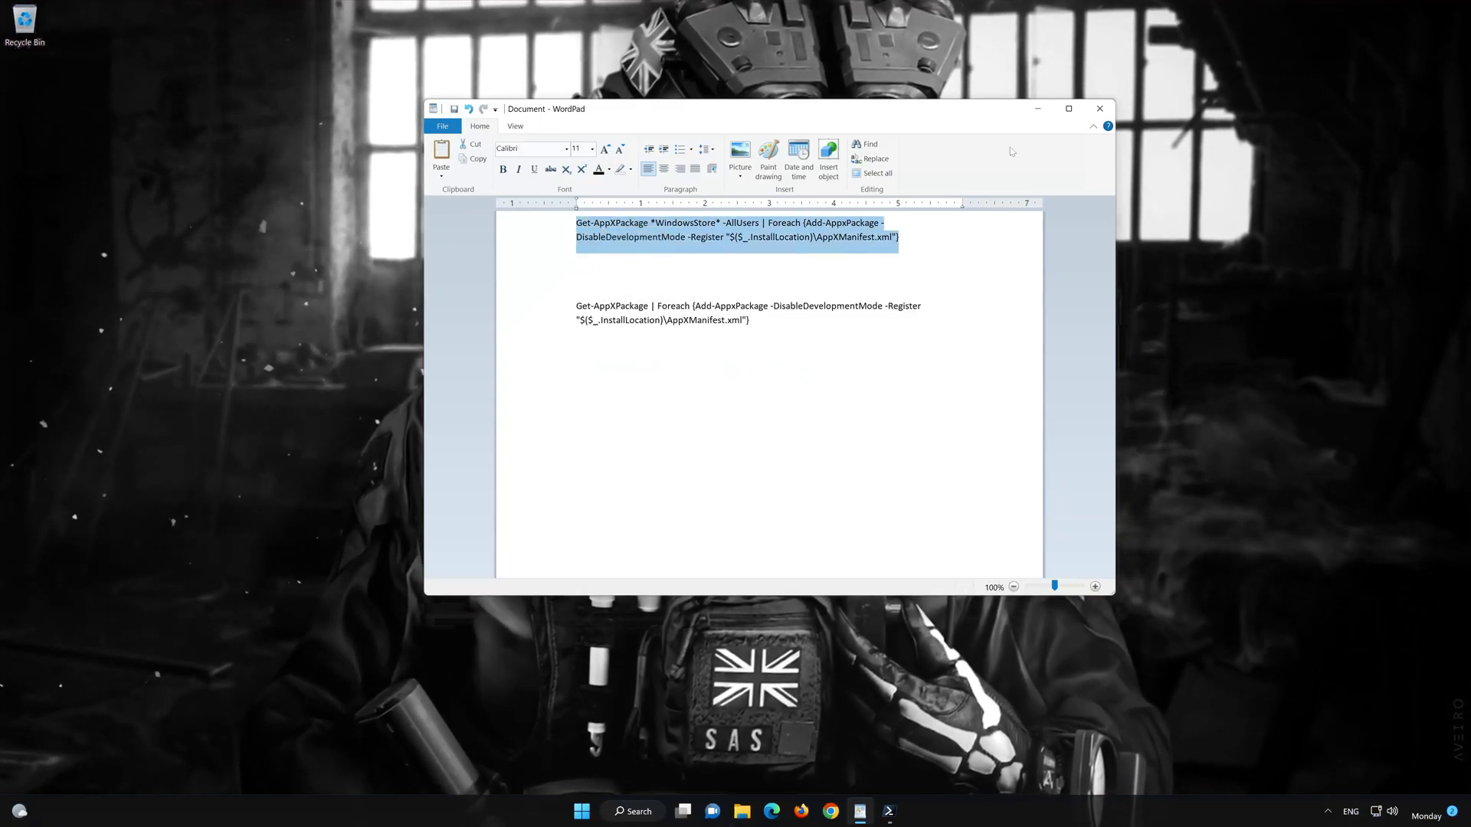
click(1040, 111)
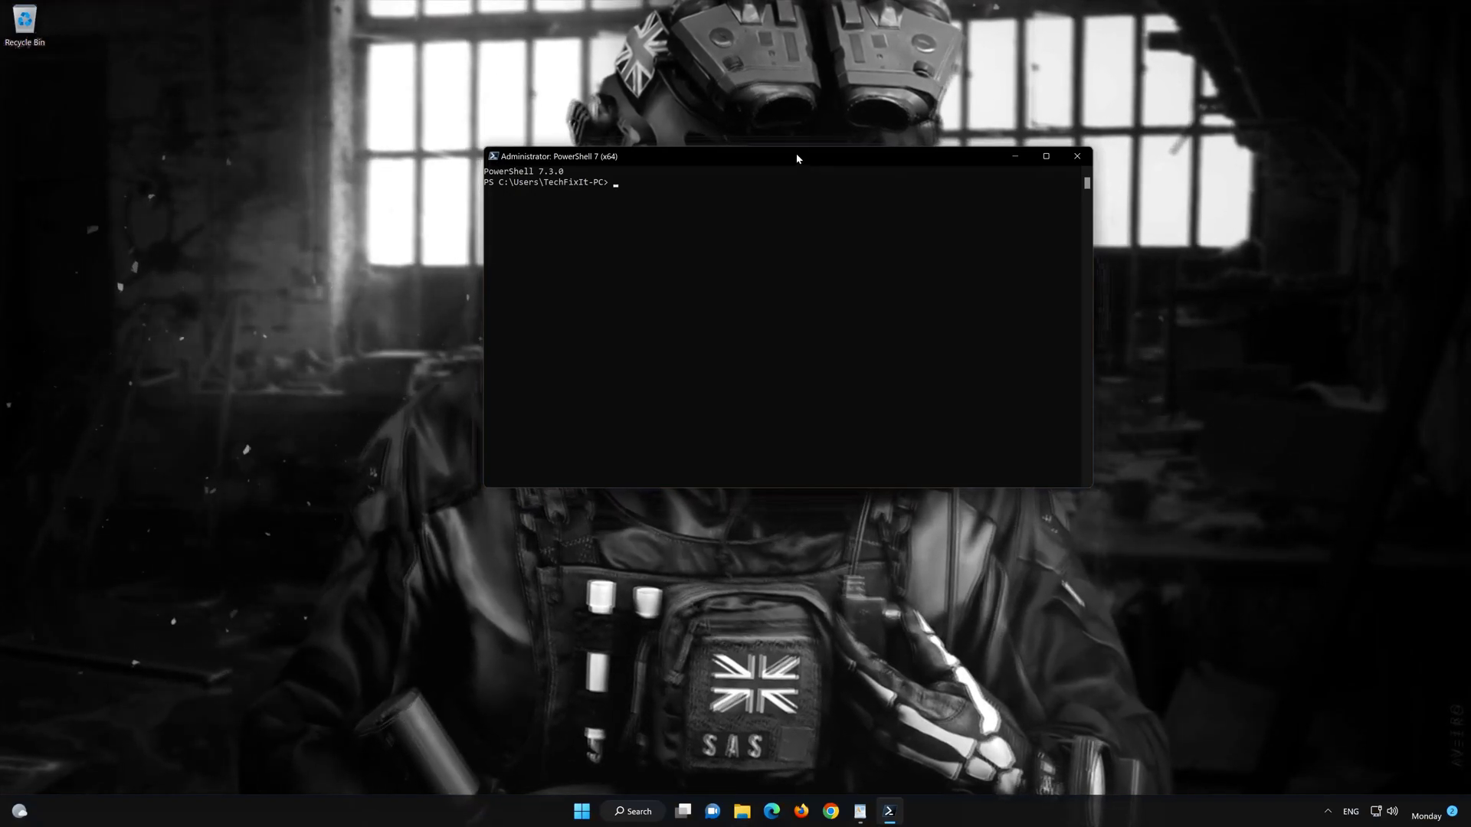
- Paste the copied Get-AppXPackage *WindowsStore* -AllUsers command into the administrator PowerShell window and run it
right_click(798, 155)
click(851, 256)
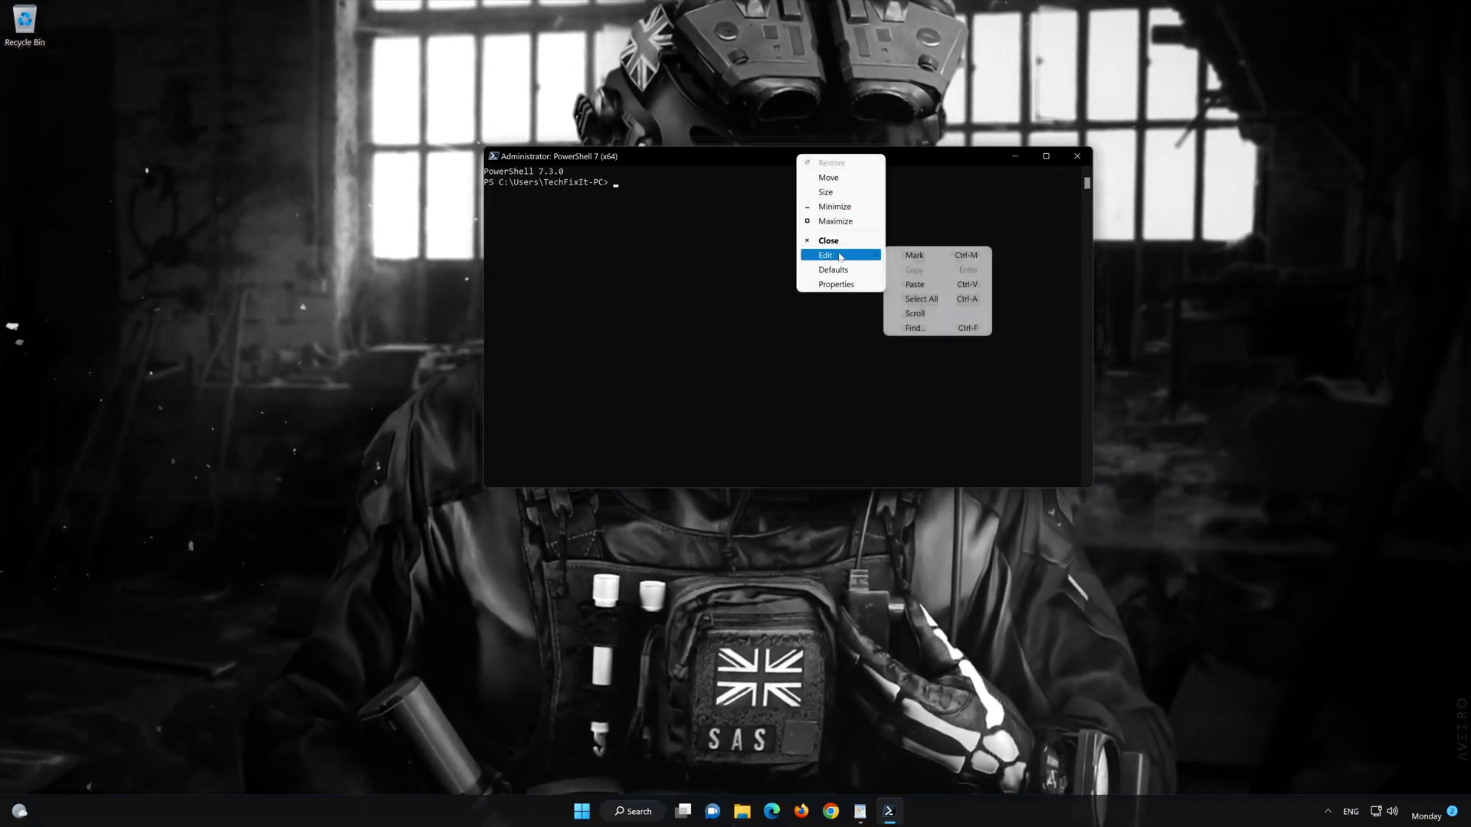
click(955, 284)
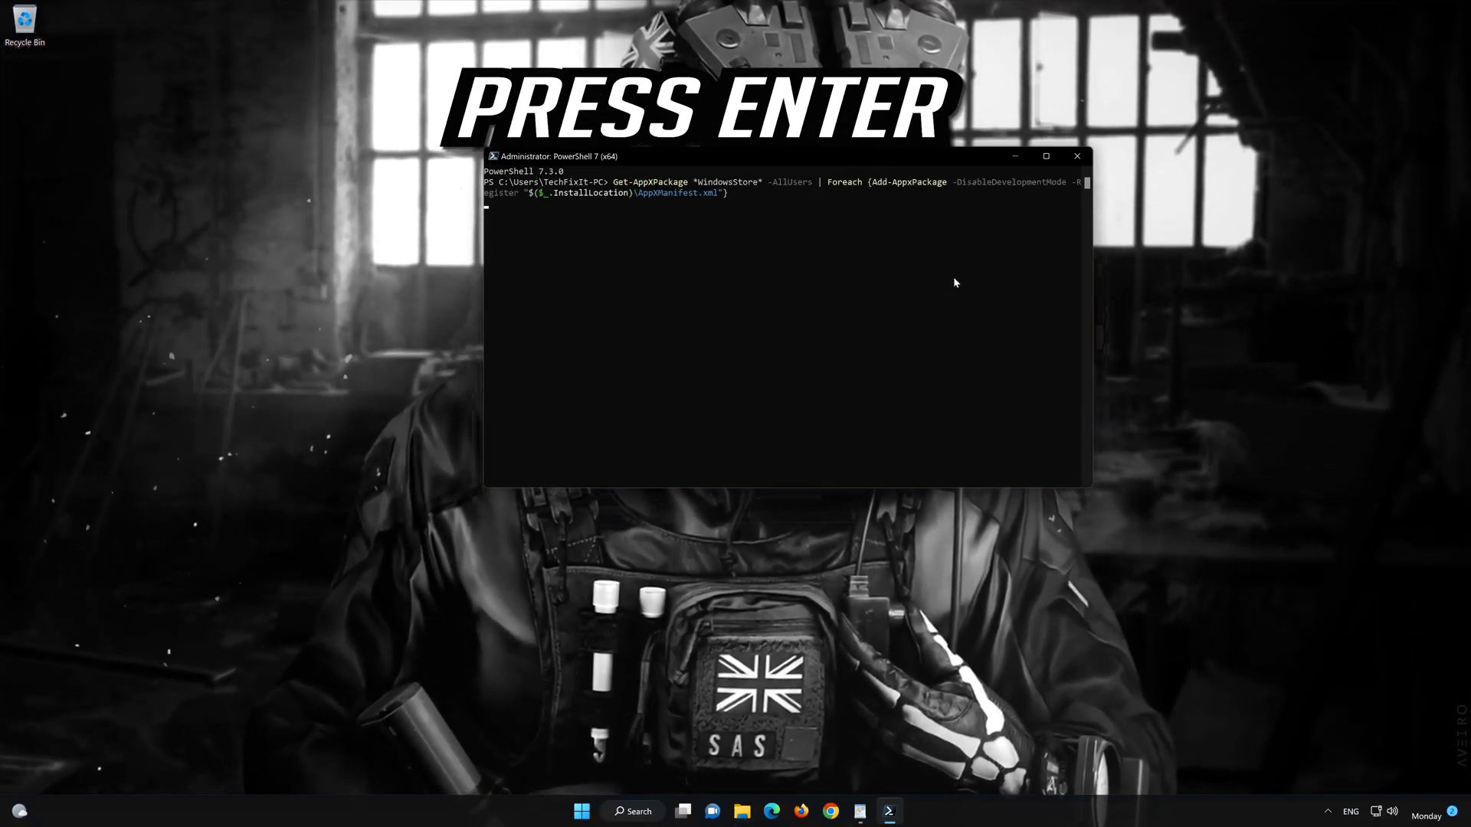
key(Return)
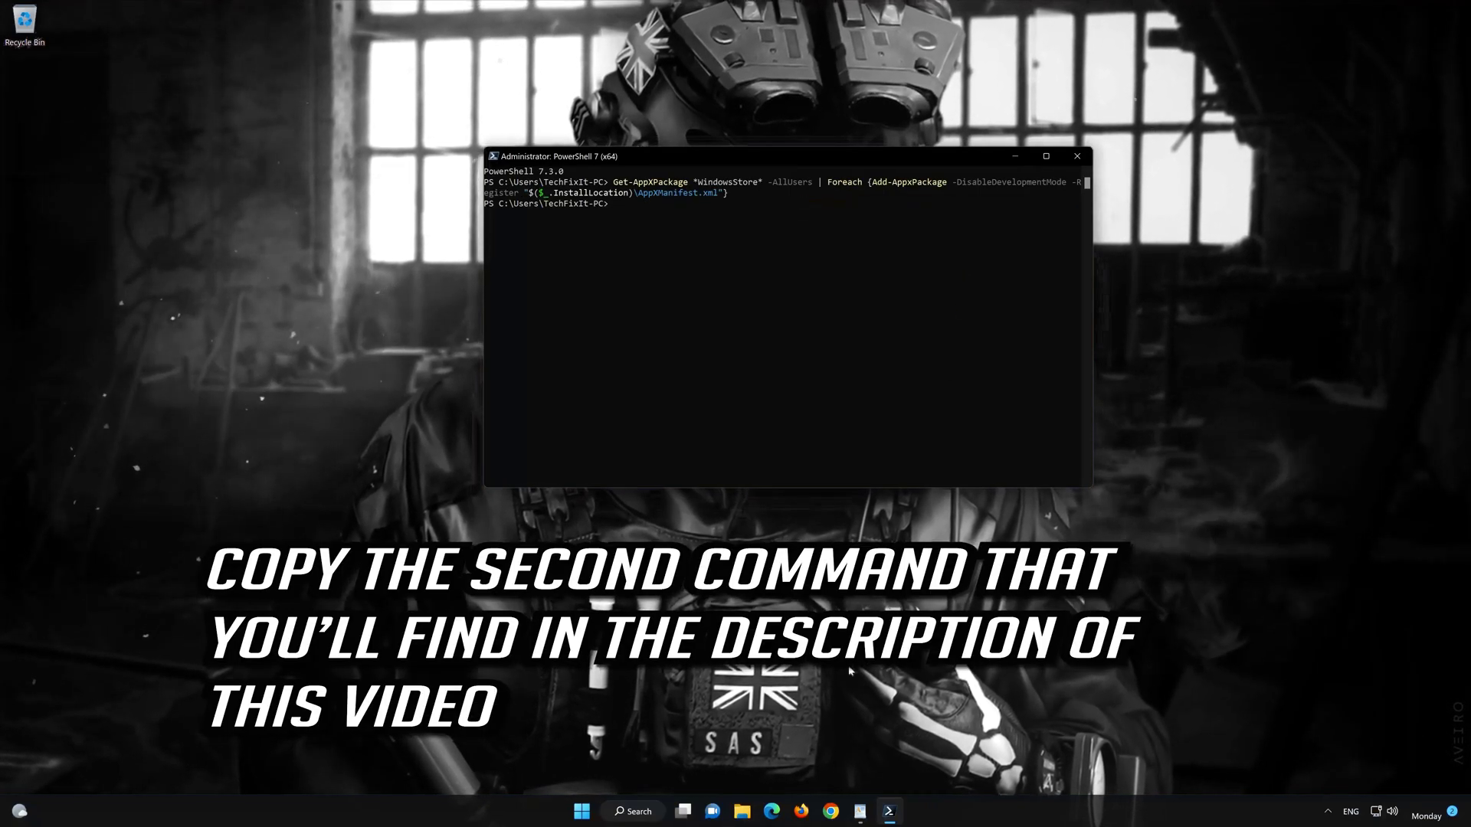
- Switch to WordPad and copy the second command, Get-AppXPackage | Foreach {Add-AppxPackage -DisableDevelopmentMode -Register "$($_.InstallLocation)\AppXManifest.xml"}, leaving the document minimized
click(861, 811)
drag(751, 322, 594, 306)
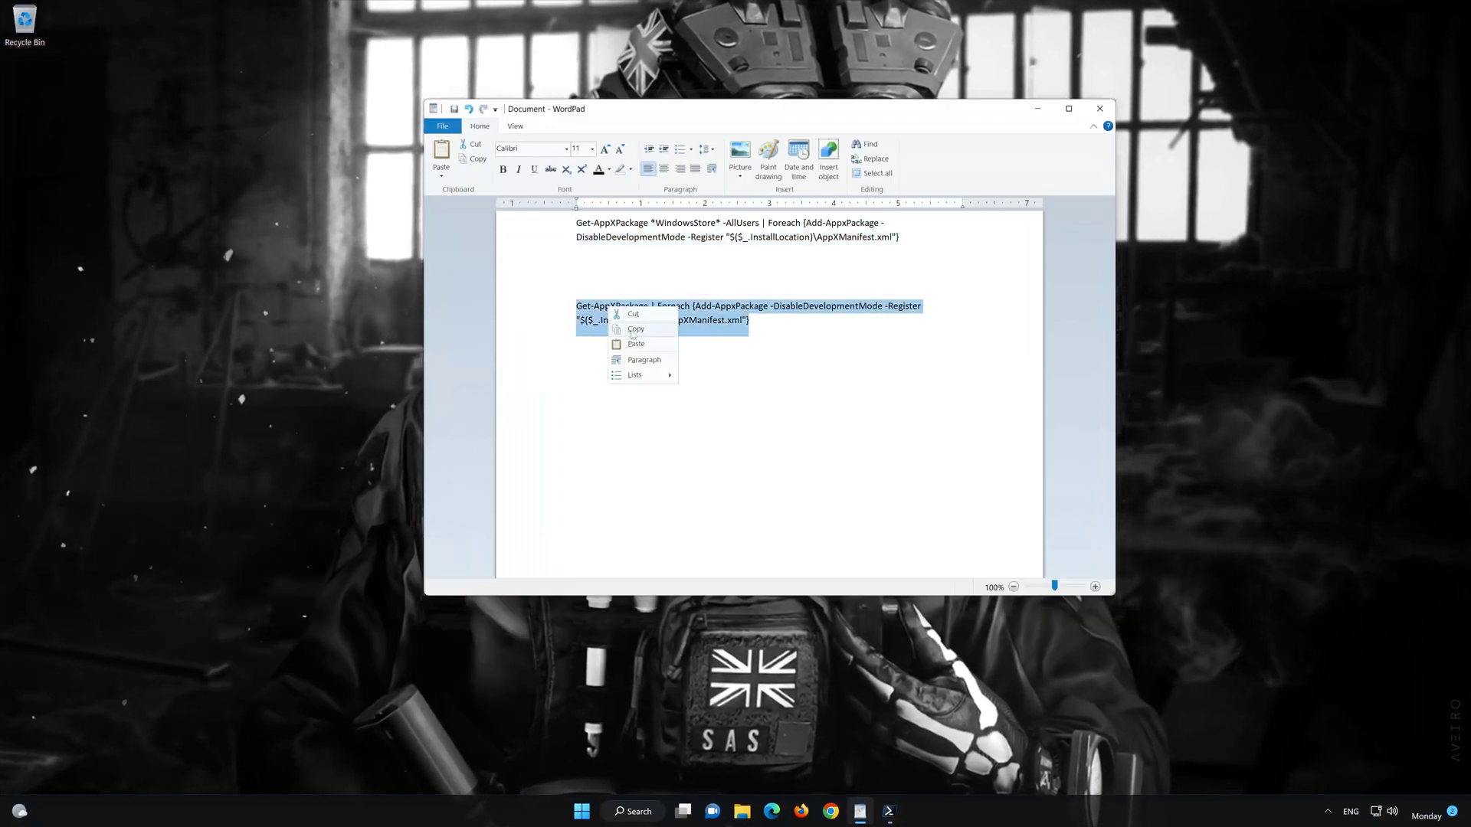
click(636, 329)
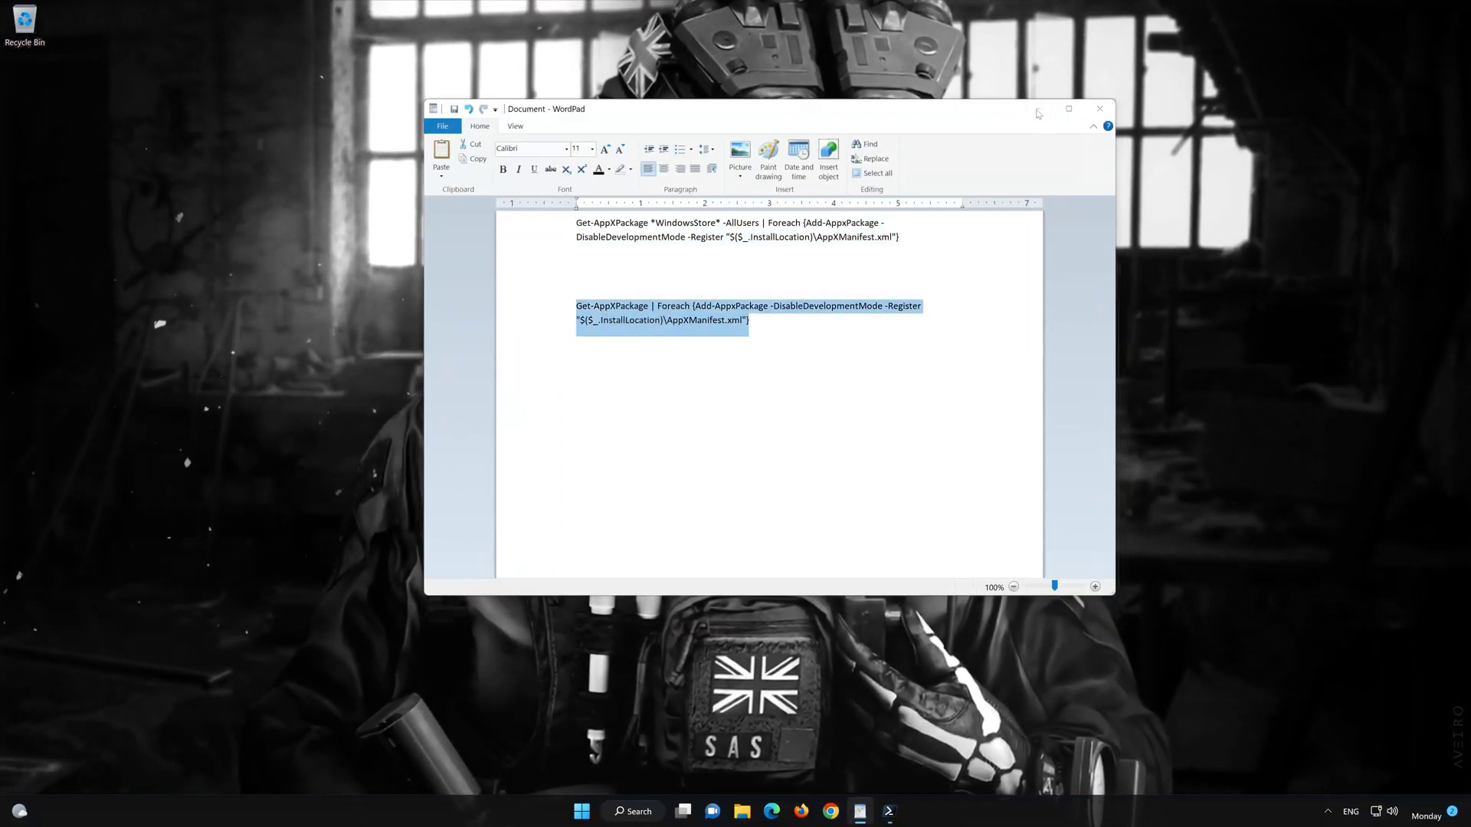
click(1037, 111)
- Paste the copied command that re-registers all app packages at the prompt in the administrator PowerShell window
right_click(672, 157)
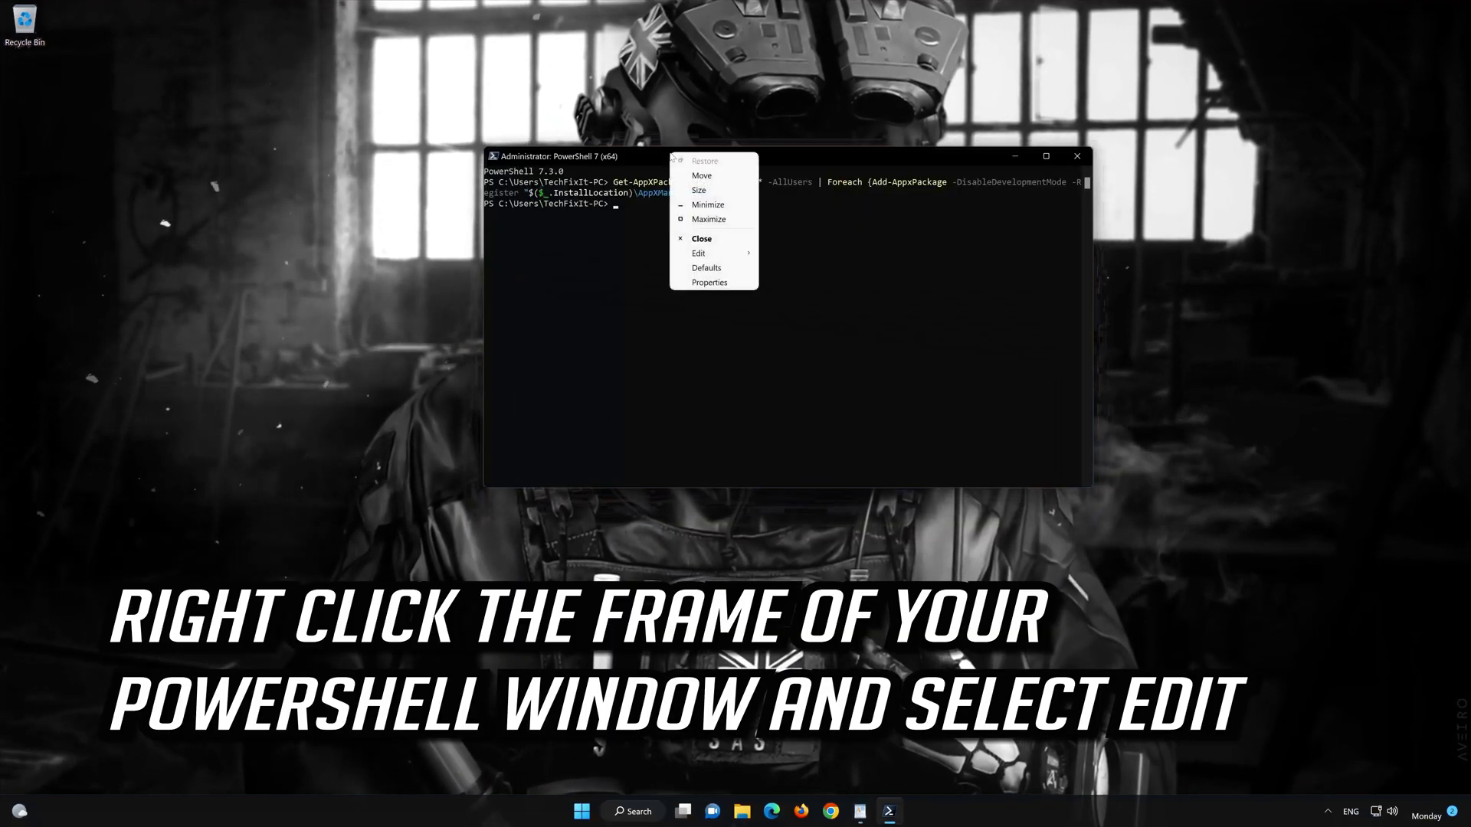
mouse_move(714, 259)
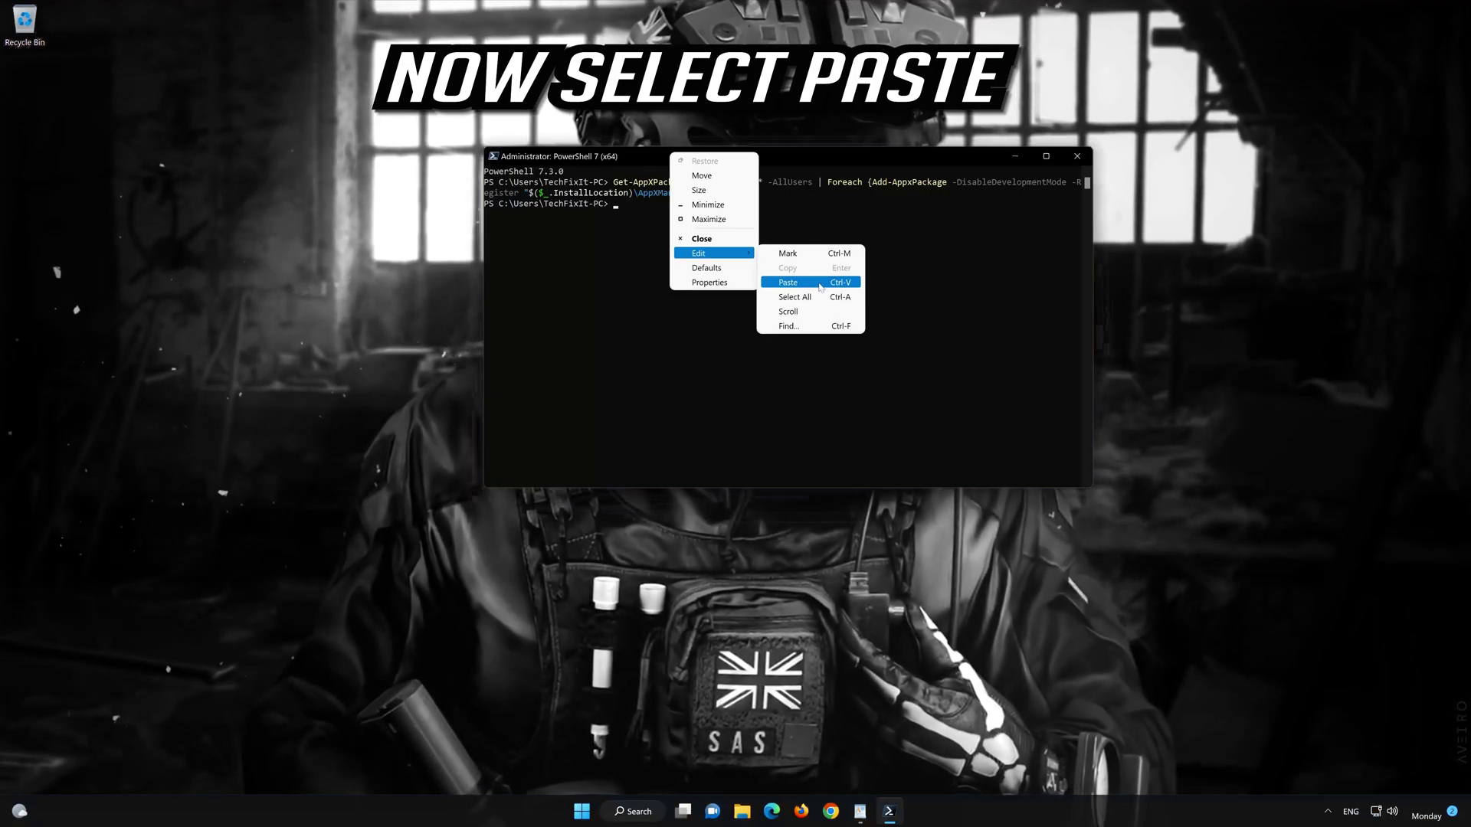
click(787, 283)
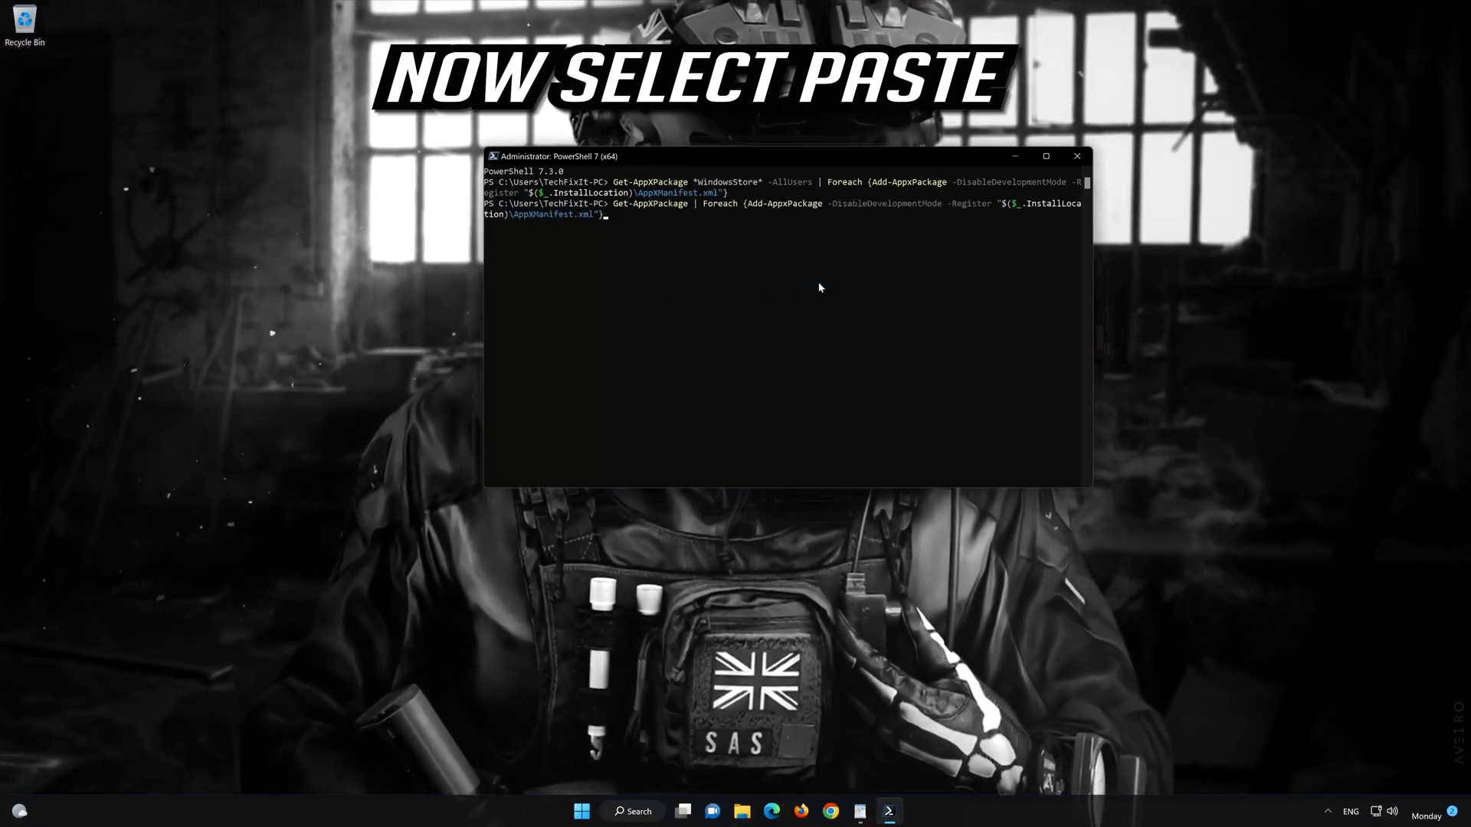